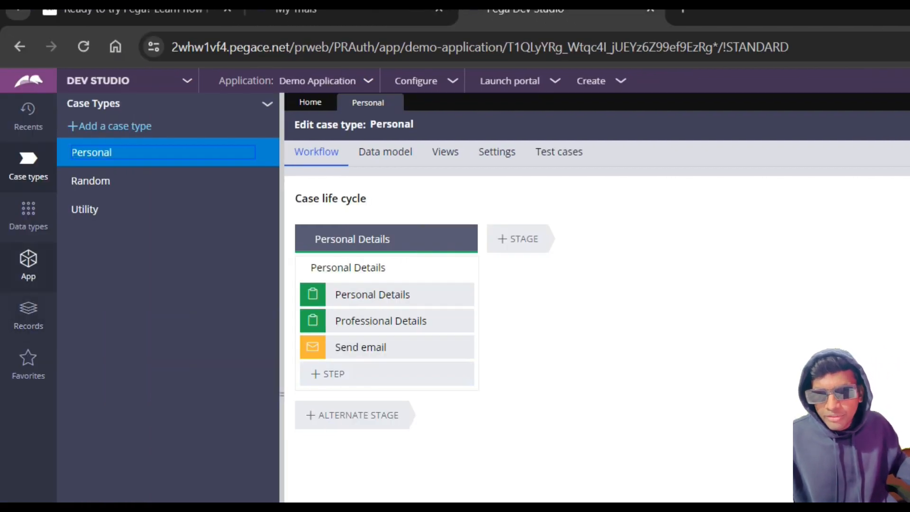
Step: Find the Data-EmailAccount class in the application's classes and list its instances
{"action": "left_click", "coordinate": [29, 260]}
{"action": "triple_click", "coordinate": [187, 161]}
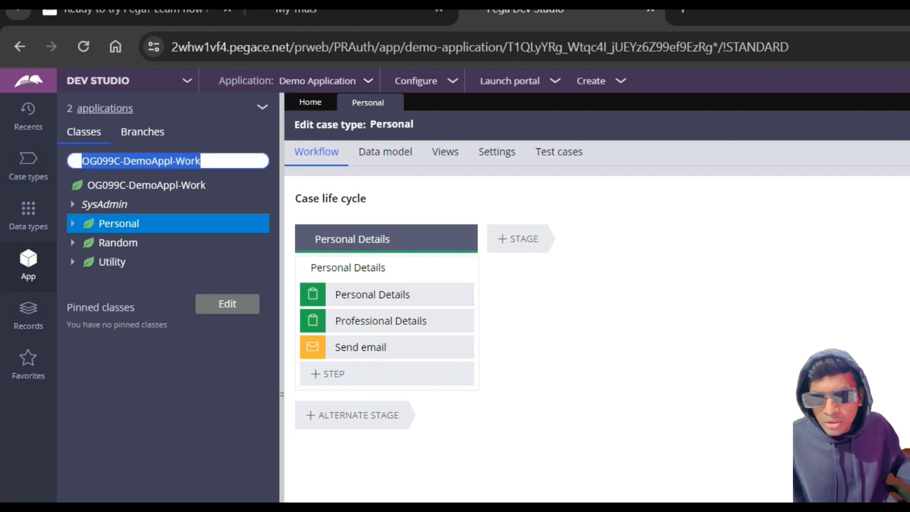
{"action": "type", "text": "Email"}
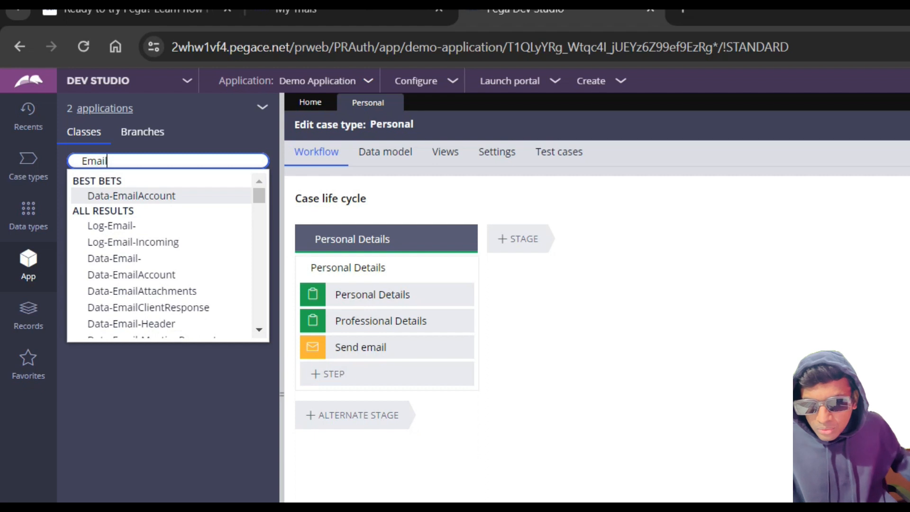
{"action": "left_click", "coordinate": [131, 196]}
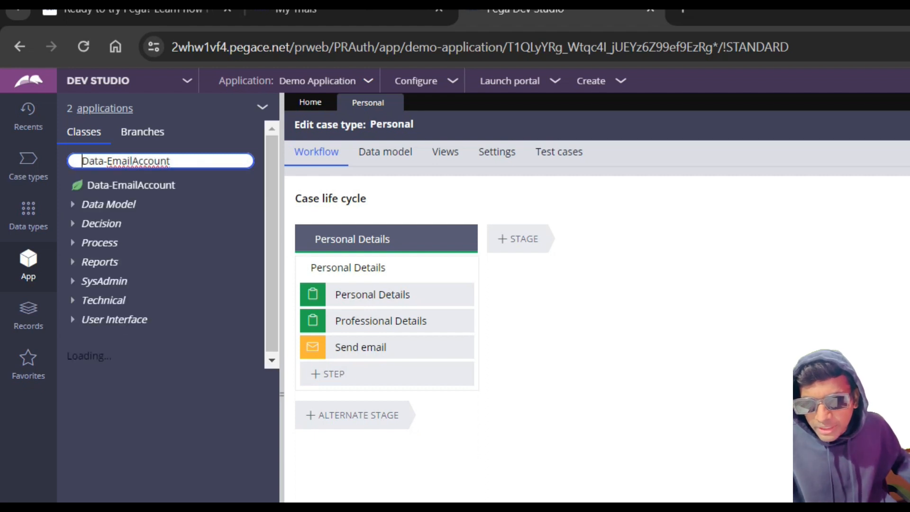
{"action": "left_click", "coordinate": [131, 185]}
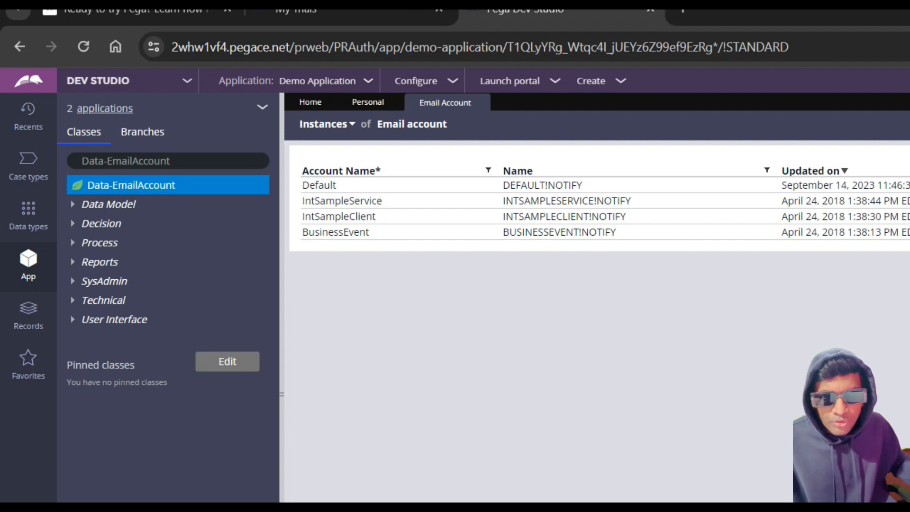
Step: Open the Default email account, examine its sender identity settings, and return to the list of instances
{"action": "left_click", "coordinate": [320, 185]}
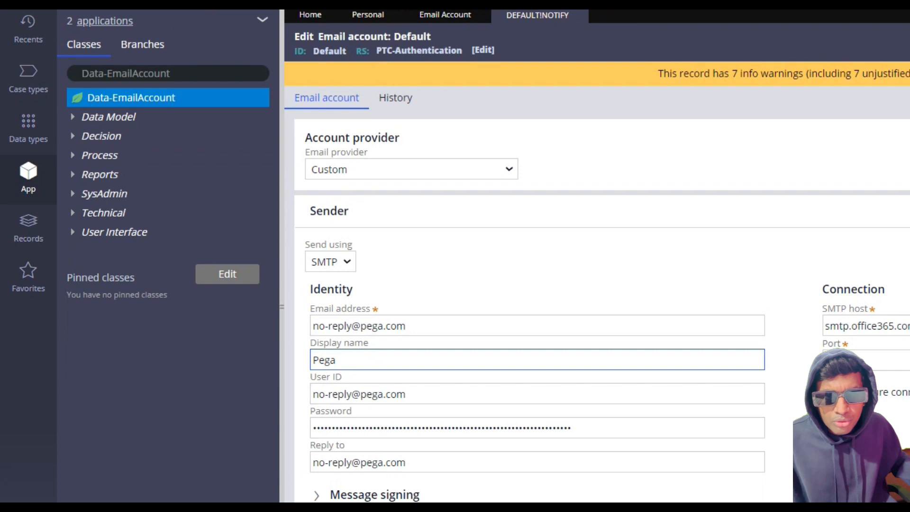
{"action": "left_click", "coordinate": [337, 360]}
{"action": "key", "text": "ctrl+a"}
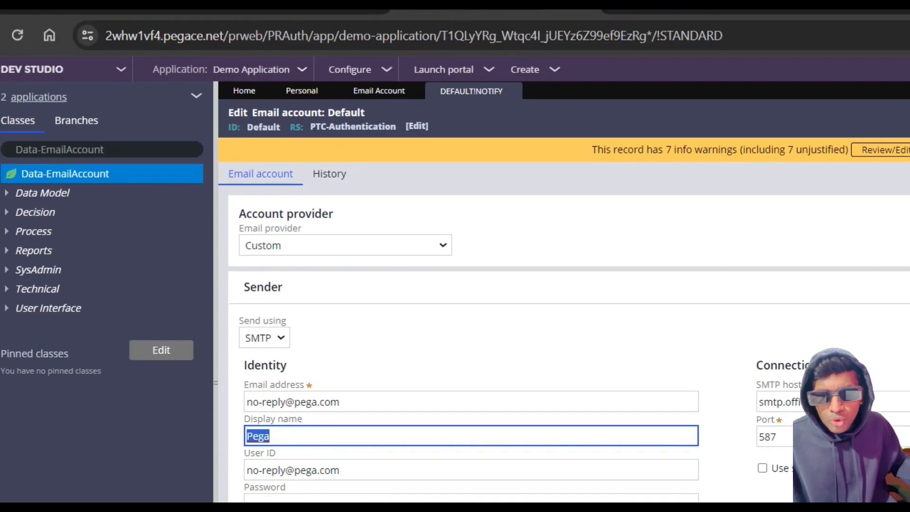
{"action": "left_click", "coordinate": [512, 90]}
Step: Start a new email account record with the short description request.response.ig
{"action": "left_click", "coordinate": [745, 126]}
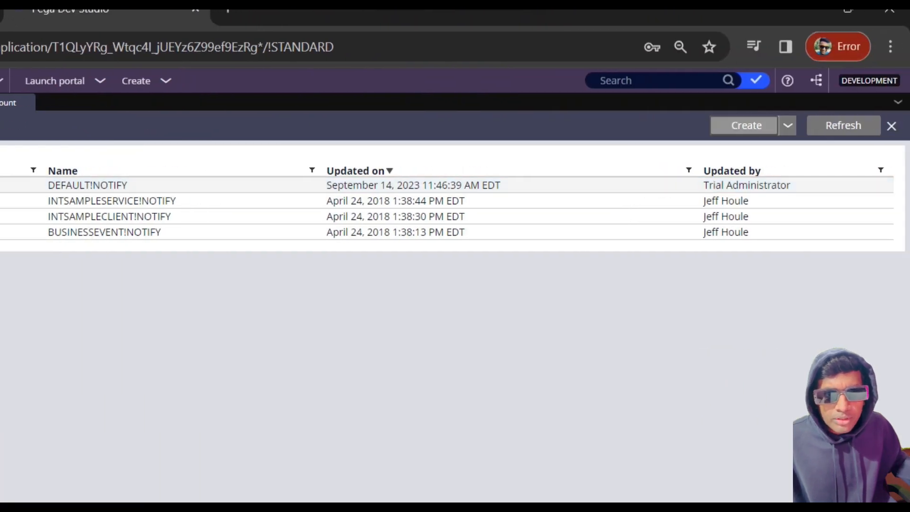
{"action": "type", "text": "Notify"}
{"action": "key", "text": "Tab"}
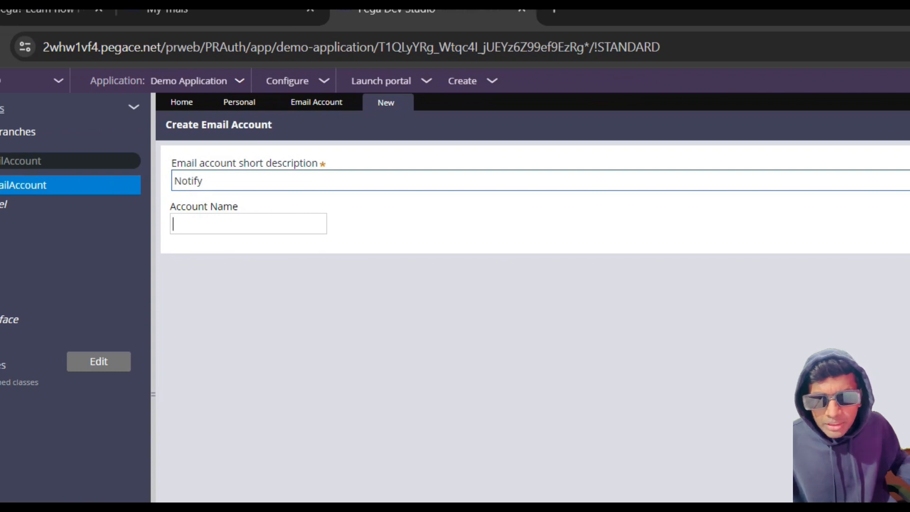
{"action": "double_click", "coordinate": [188, 181]}
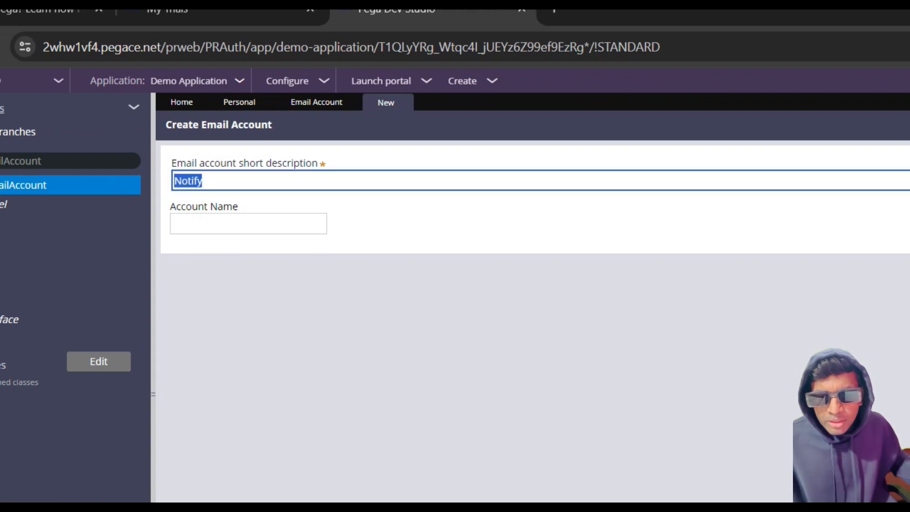
{"action": "key", "text": "BackSpace"}
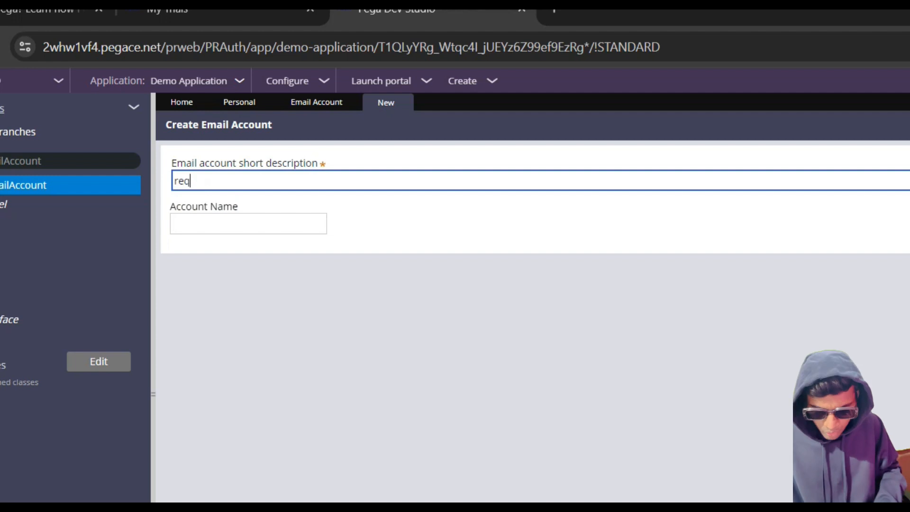
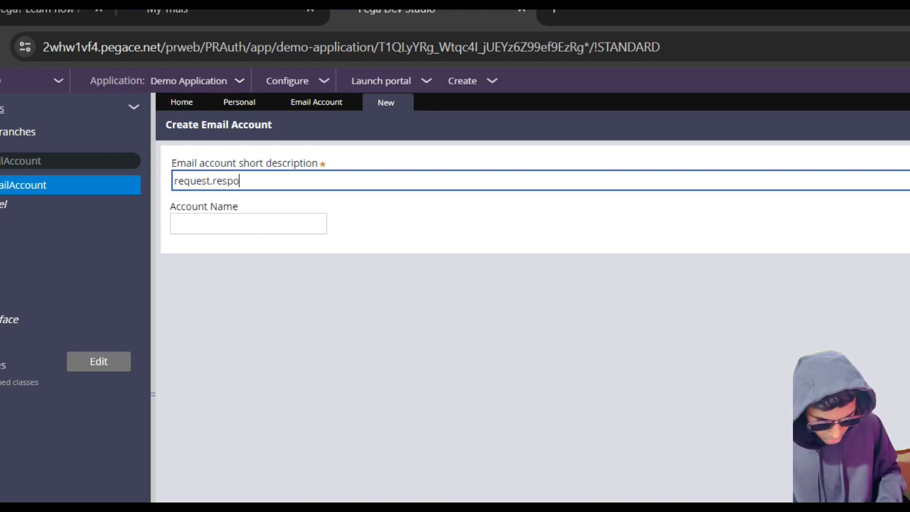
Step: Name the account requestresponseig and create the record, opening it for editing
{"action": "left_click", "coordinate": [248, 223]}
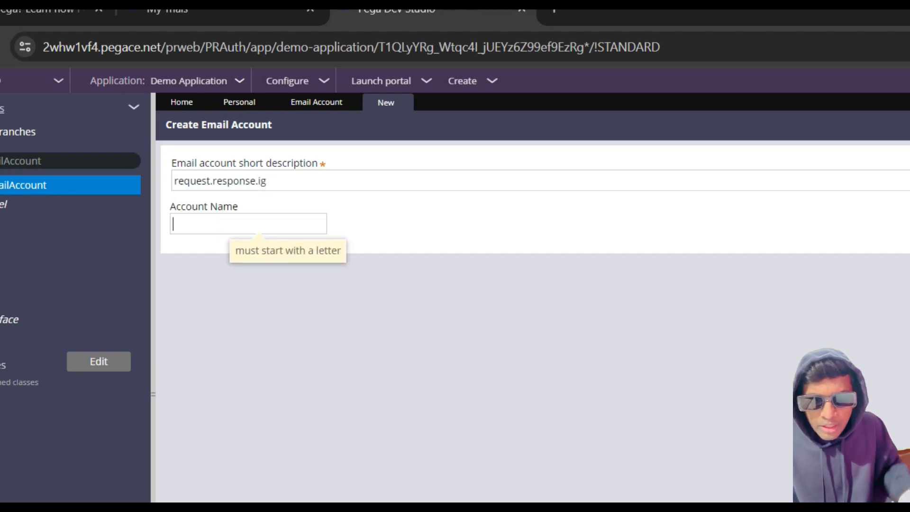
{"action": "type", "text": "request.response"}
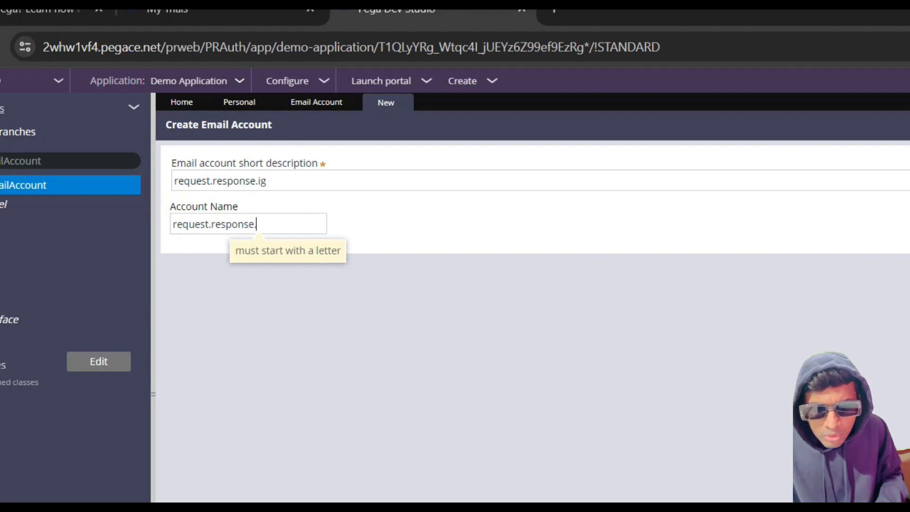
{"action": "type", "text": "."}
{"action": "key", "text": "Left"}
{"action": "key", "text": "Left"}
{"action": "key", "text": "Left"}
{"action": "key", "text": "Left"}
{"action": "key", "text": "Left"}
{"action": "key", "text": "Left"}
{"action": "key", "text": "Left"}
{"action": "key", "text": "Left"}
{"action": "key", "text": "Left"}
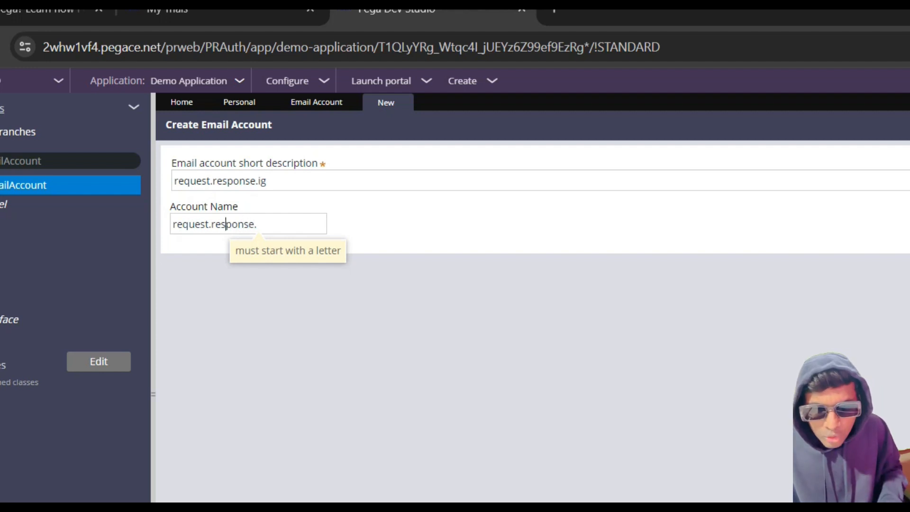
{"action": "key", "text": "BackSpace"}
{"action": "key", "text": "Right"}
{"action": "key", "text": "Right"}
{"action": "key", "text": "Right"}
{"action": "key", "text": "Right"}
{"action": "key", "text": "Right"}
{"action": "key", "text": "Right"}
{"action": "key", "text": "Right"}
{"action": "key", "text": "Right"}
{"action": "key", "text": "Right"}
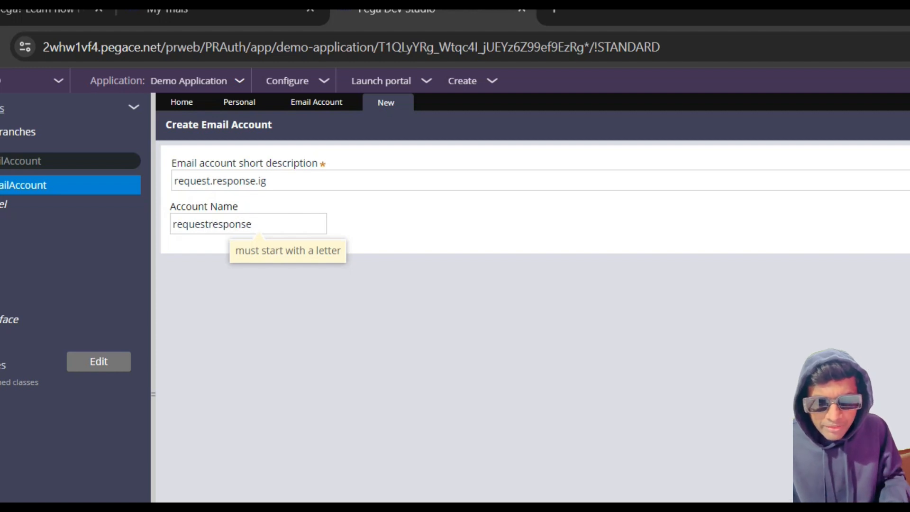
{"action": "type", "text": "ig"}
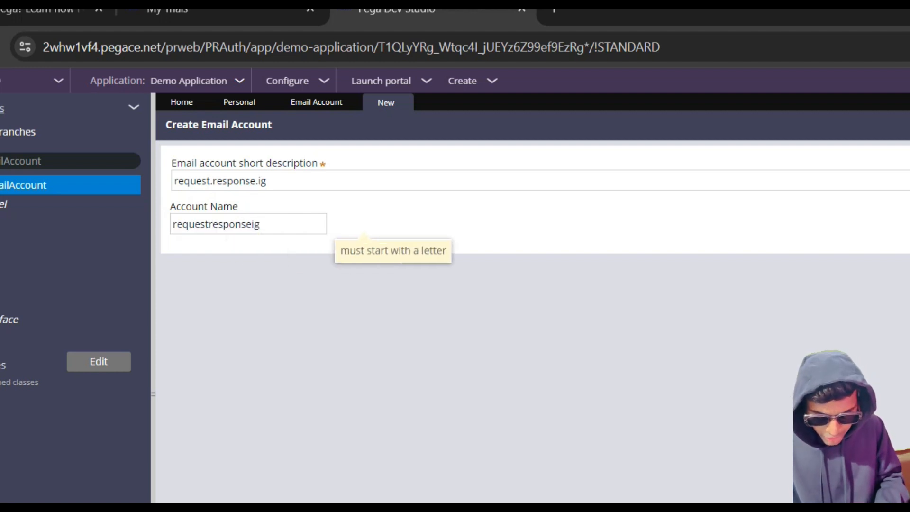
{"action": "left_click", "coordinate": [834, 125]}
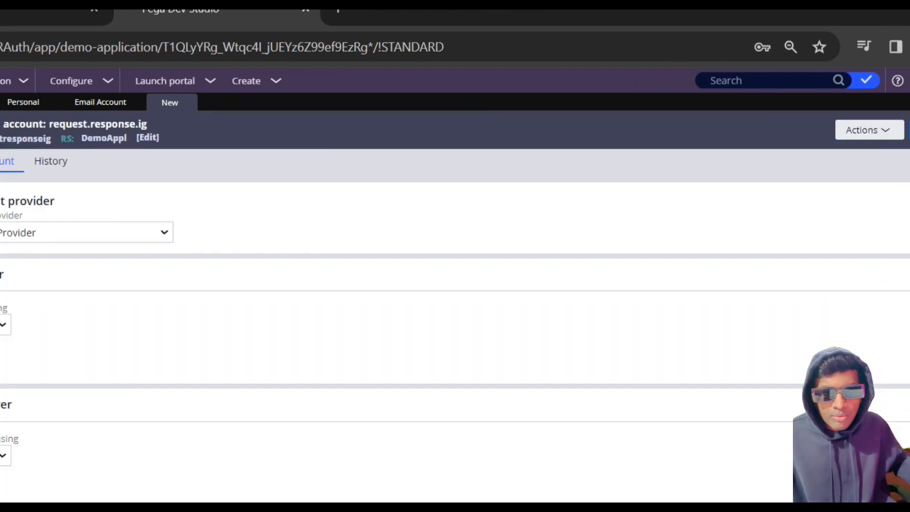
Step: Set the email provider to Google Gmail and the sending protocol to SMTP
{"action": "left_click", "coordinate": [3, 325]}
{"action": "left_click", "coordinate": [86, 232]}
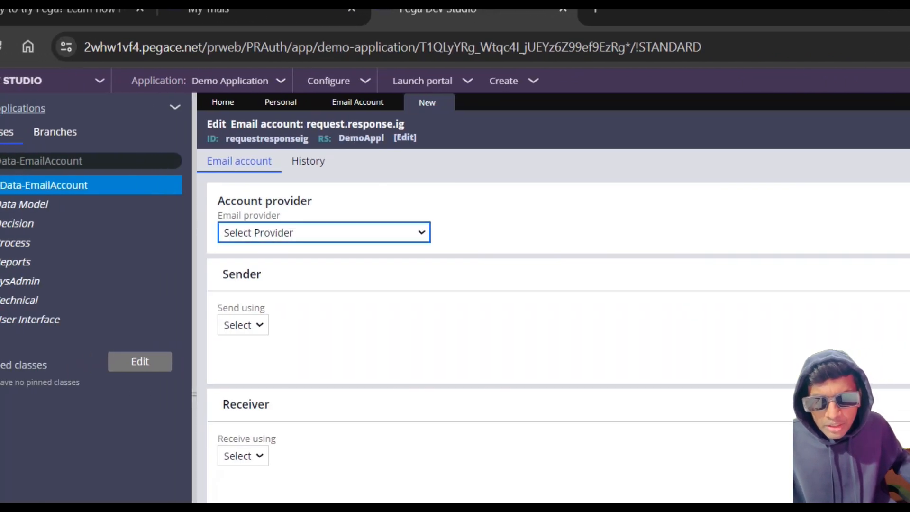
{"action": "left_click", "coordinate": [304, 233]}
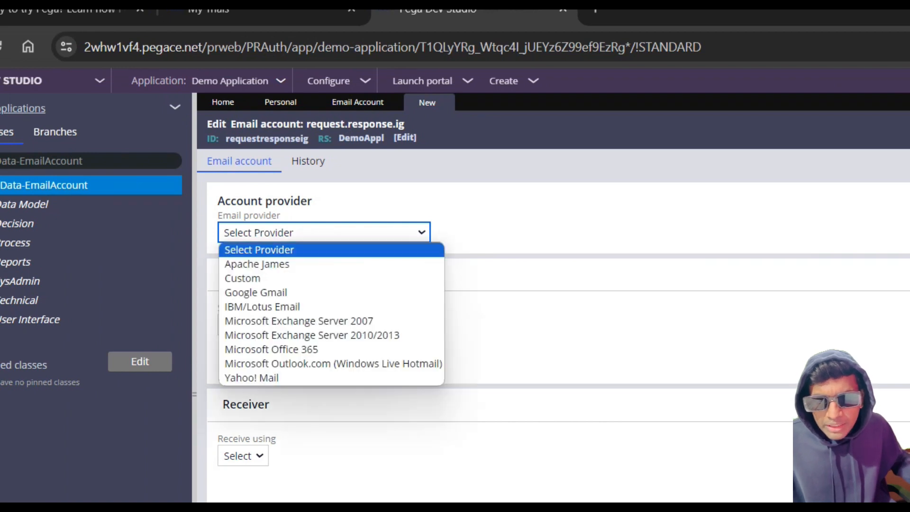
{"action": "left_click", "coordinate": [274, 292]}
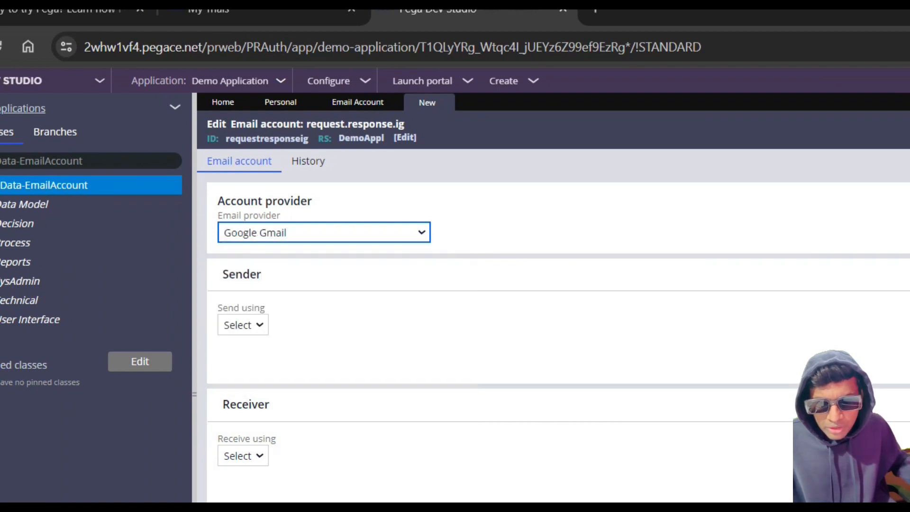
{"action": "left_click", "coordinate": [243, 325]}
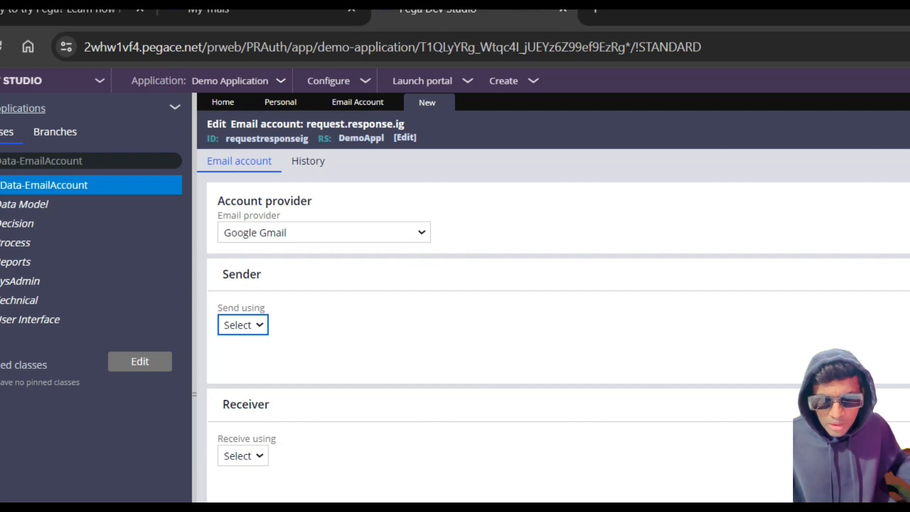
{"action": "left_click", "coordinate": [243, 325]}
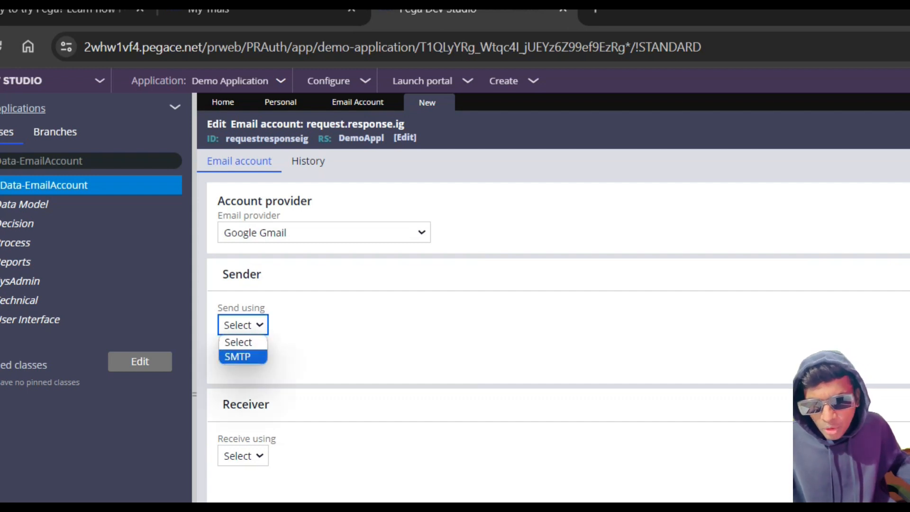
{"action": "key", "text": "Return"}
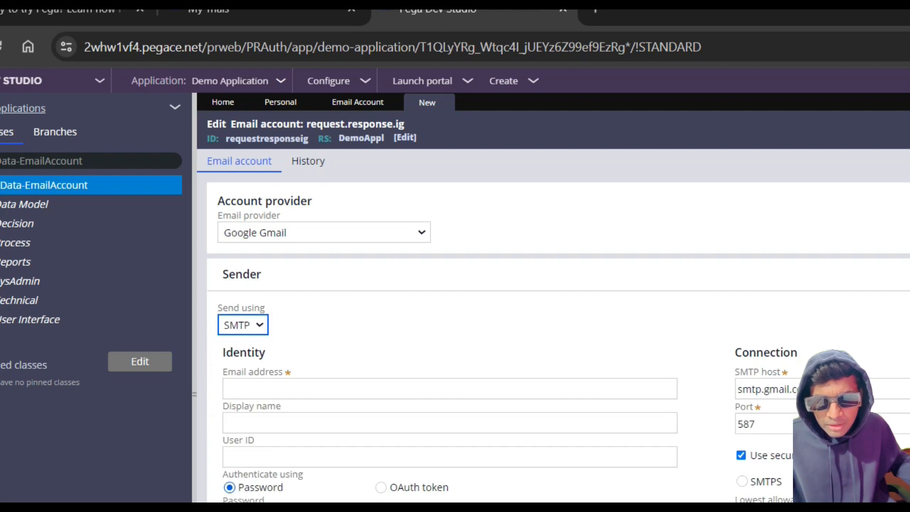
Step: Enter the Gmail address of the sending account as the sender's email address
{"action": "scroll", "coordinate": [550, 332], "scroll_direction": "down", "scroll_amount": 3}
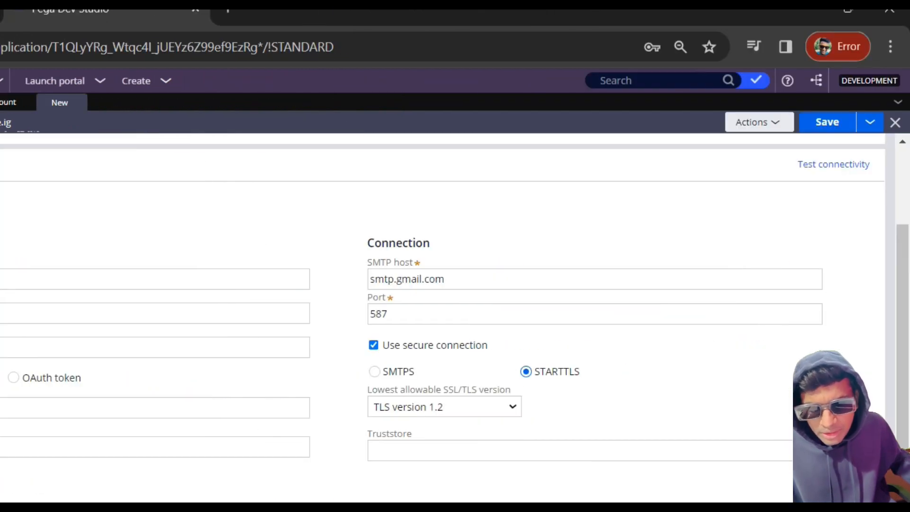
{"action": "left_click", "coordinate": [22, 194]}
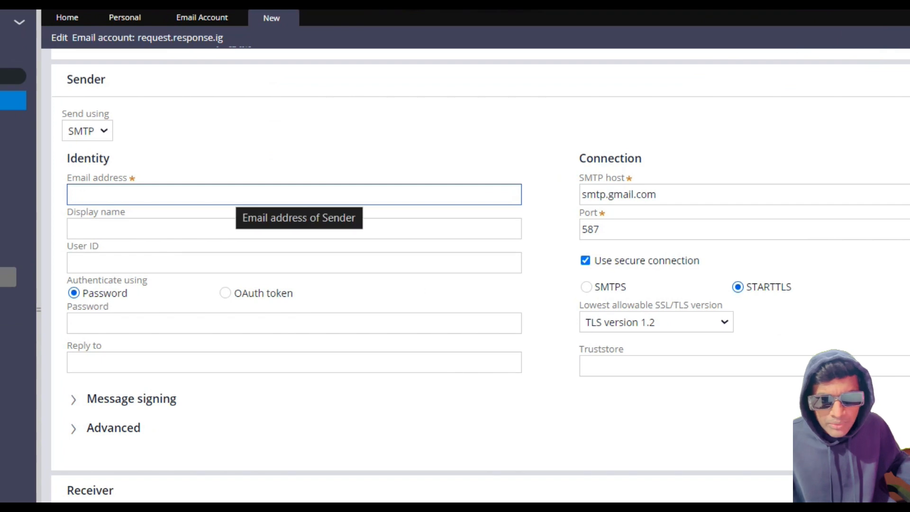
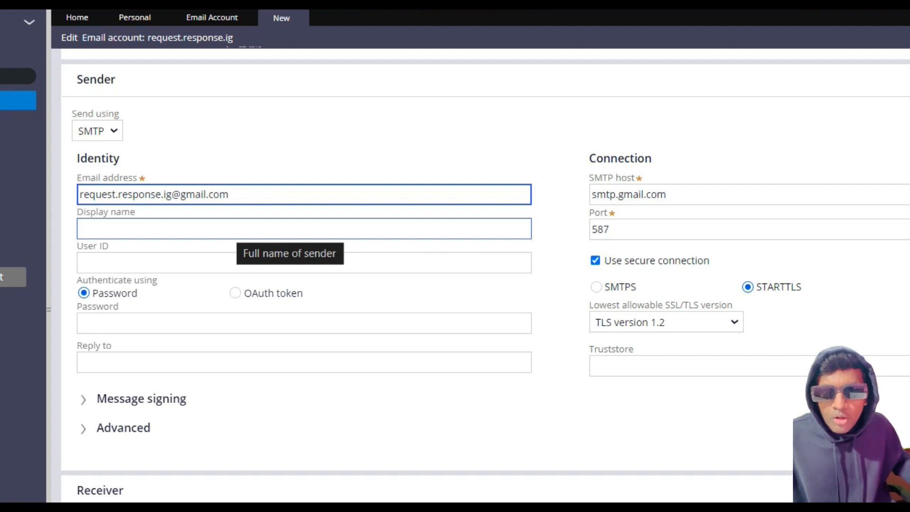
Step: Set the sender's display name to request.response
{"action": "left_click", "coordinate": [234, 230]}
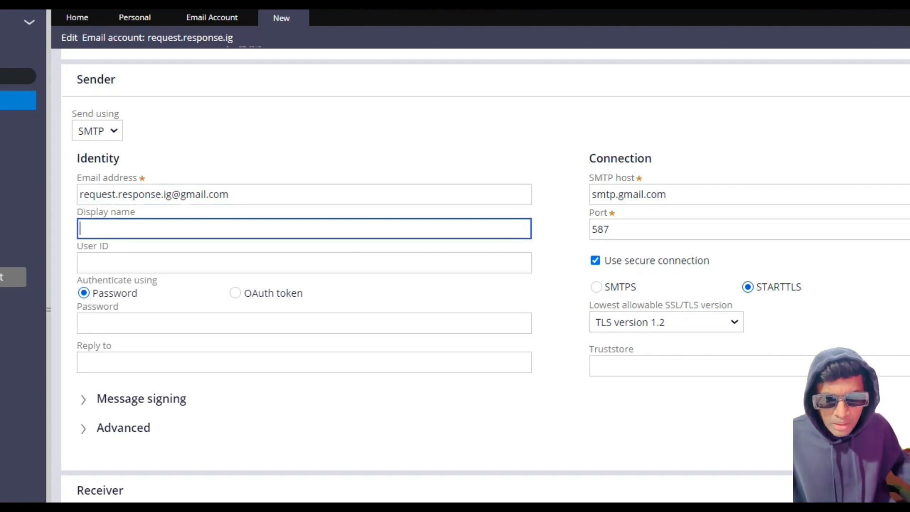
{"action": "type", "text": "request"}
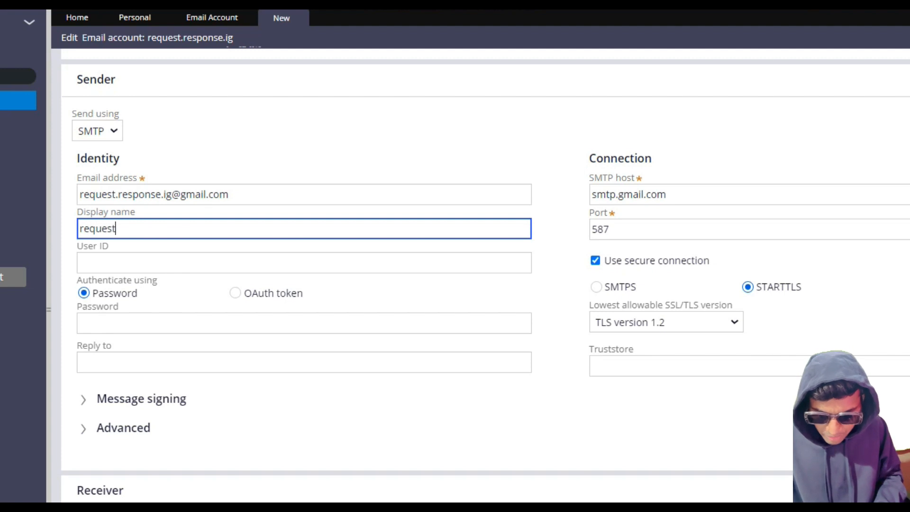
{"action": "type", "text": ".response"}
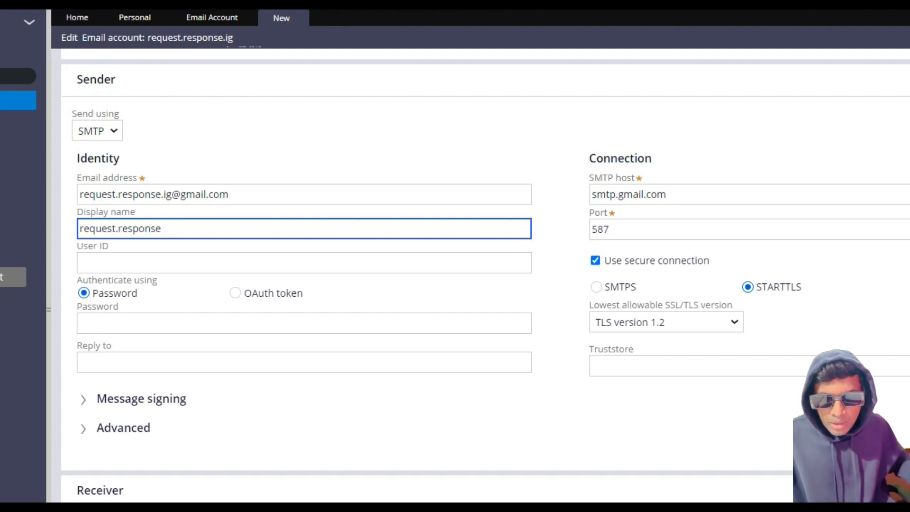
Step: Copy the sender's email address into the User ID
{"action": "left_click", "coordinate": [242, 195]}
{"action": "key", "text": "ctrl+a"}
{"action": "key", "text": "ctrl+c"}
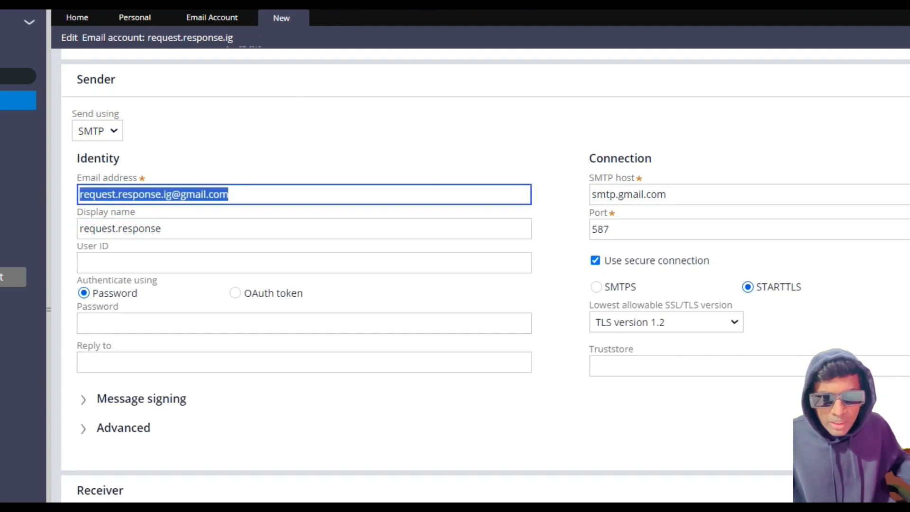
{"action": "left_click", "coordinate": [208, 263]}
{"action": "key", "text": "ctrl+v"}
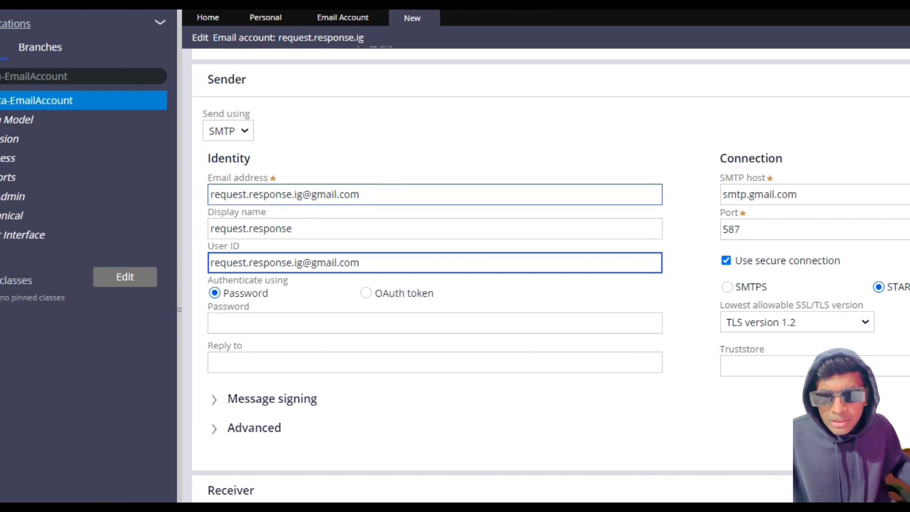
Step: Switch to the Gmail inbox of the sending account and open its Google Account management page
{"action": "left_click", "coordinate": [389, 342]}
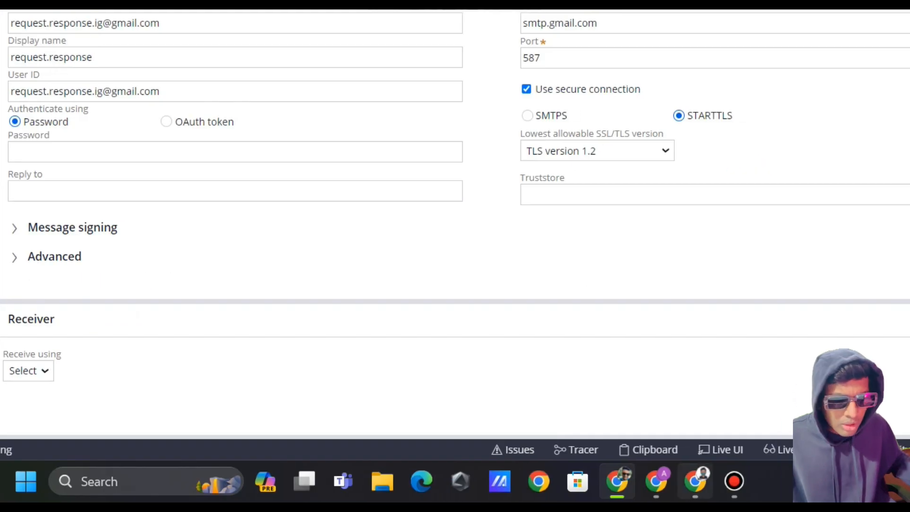
{"action": "mouse_move", "coordinate": [656, 482]}
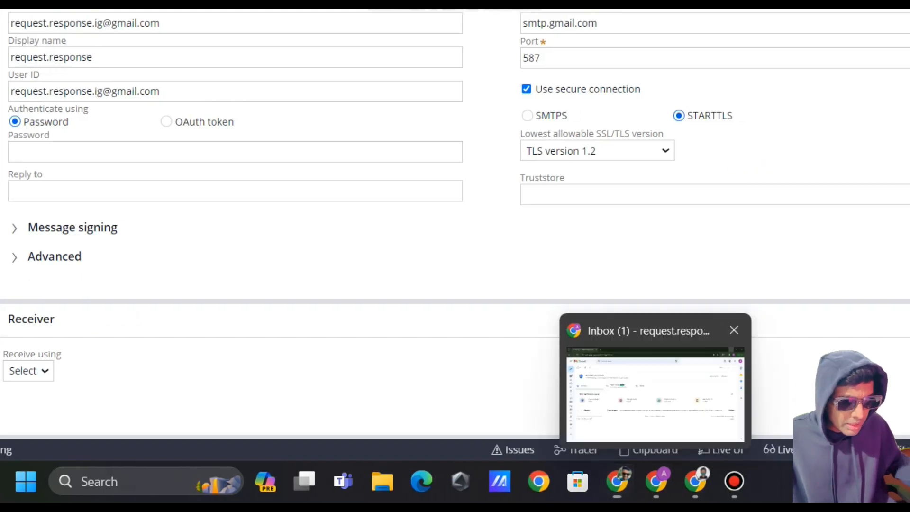
{"action": "left_click", "coordinate": [655, 393]}
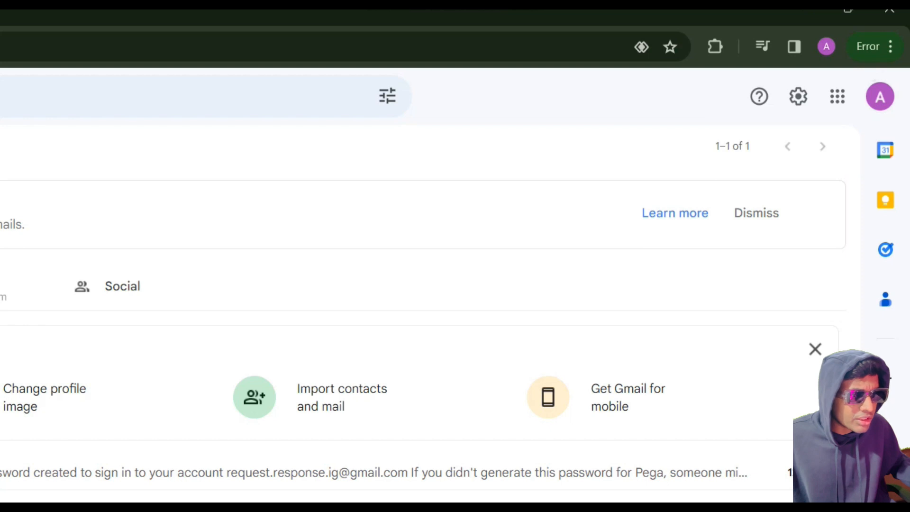
{"action": "left_click", "coordinate": [880, 97]}
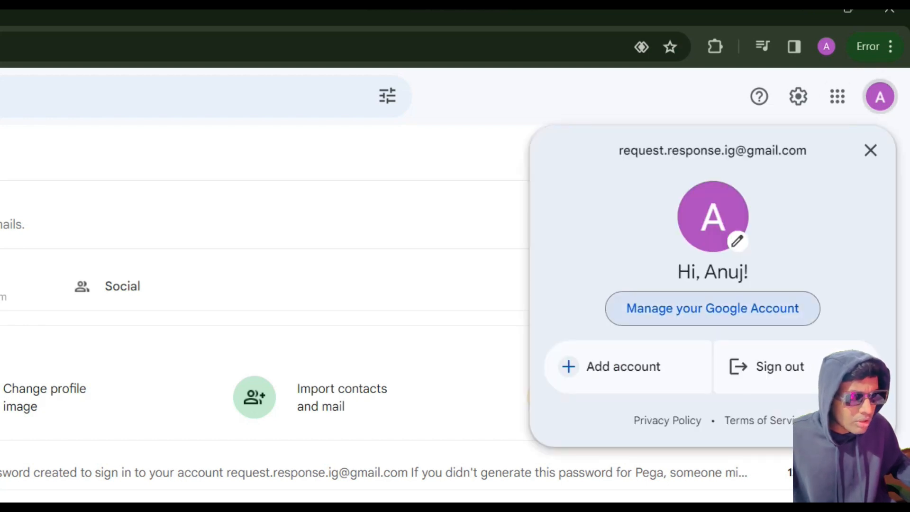
{"action": "left_click", "coordinate": [712, 309]}
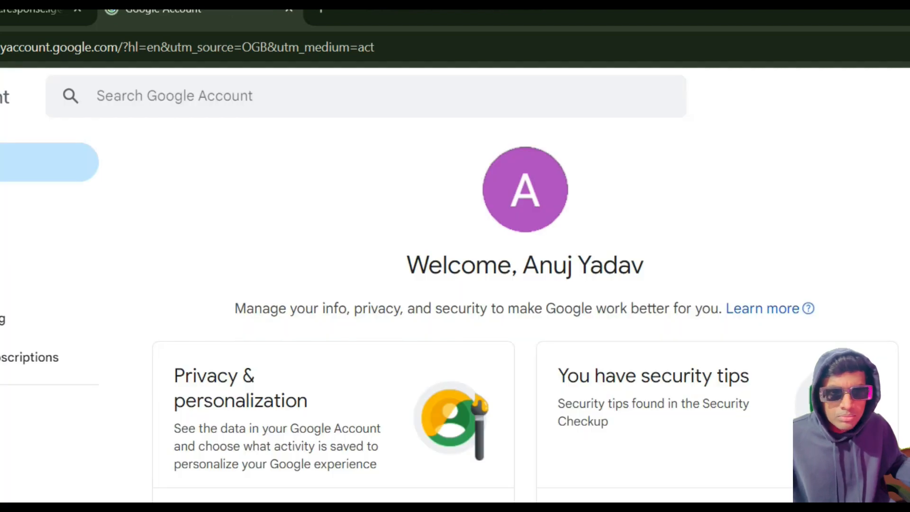
Step: Search the Google Account settings for App and open the App passwords page
{"action": "left_click", "coordinate": [190, 97]}
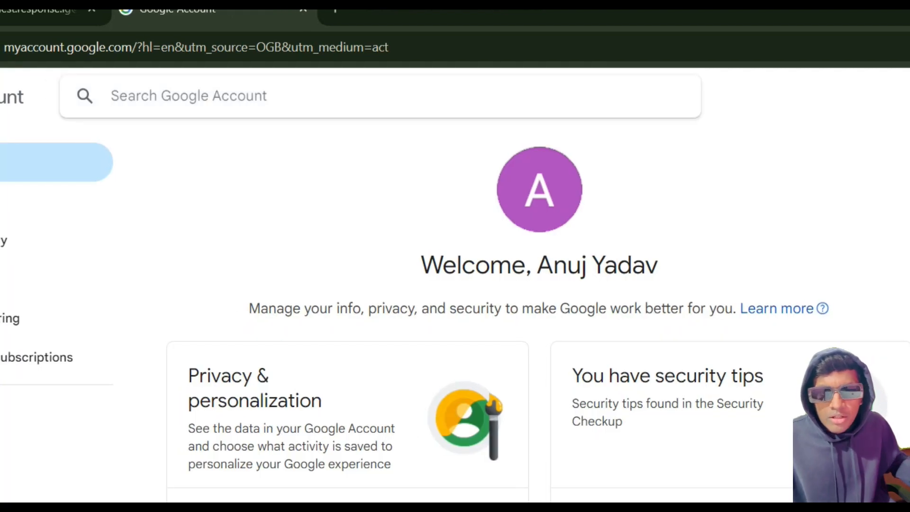
{"action": "type", "text": "App"}
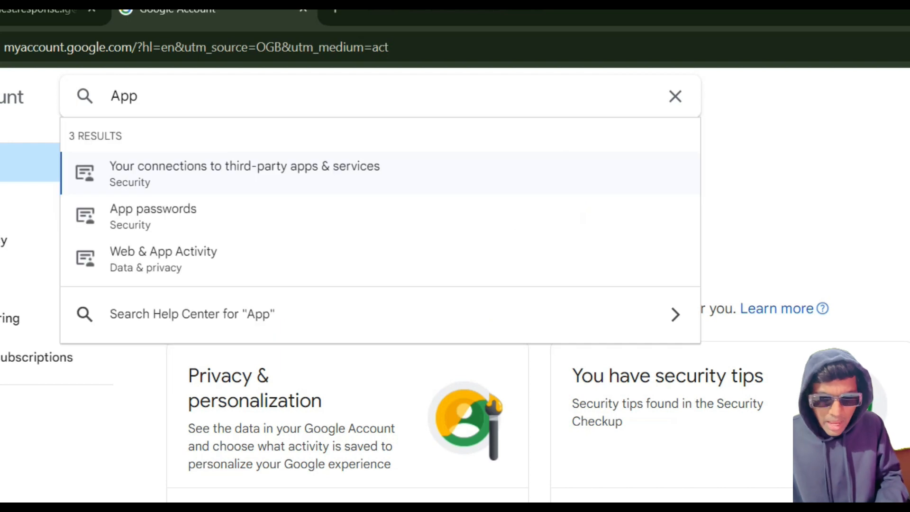
{"action": "key", "text": "Down"}
{"action": "key", "text": "Return"}
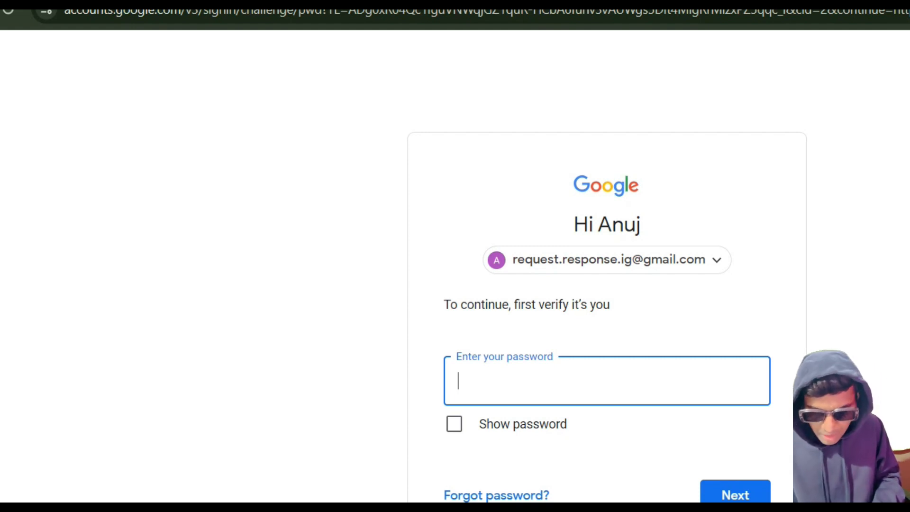
Step: Enter the Google account password to verify the account owner's identity
{"action": "type", "text": "aaaaaaaa"}
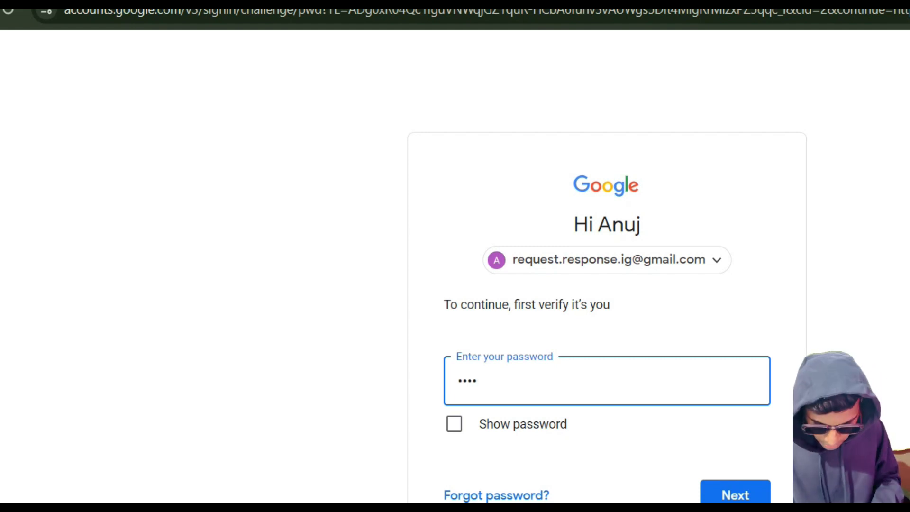
{"action": "type", "text": "aaa"}
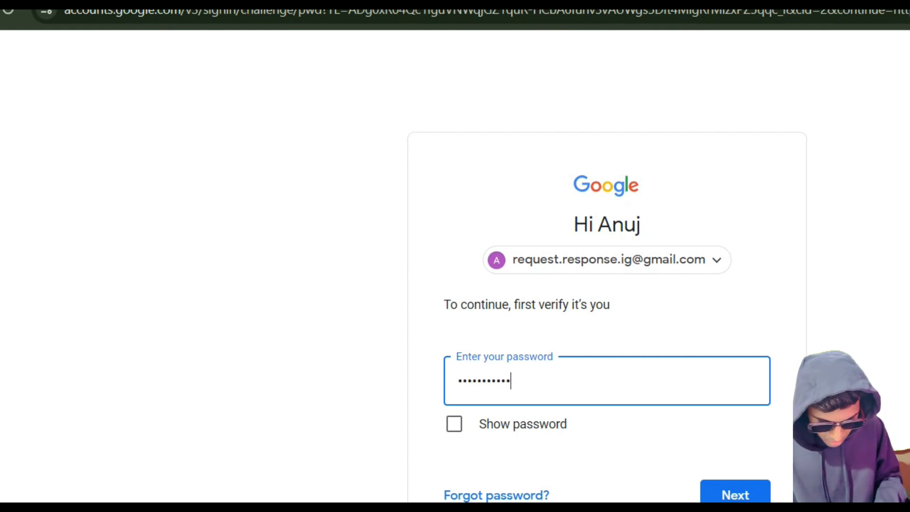
{"action": "key", "text": "Return"}
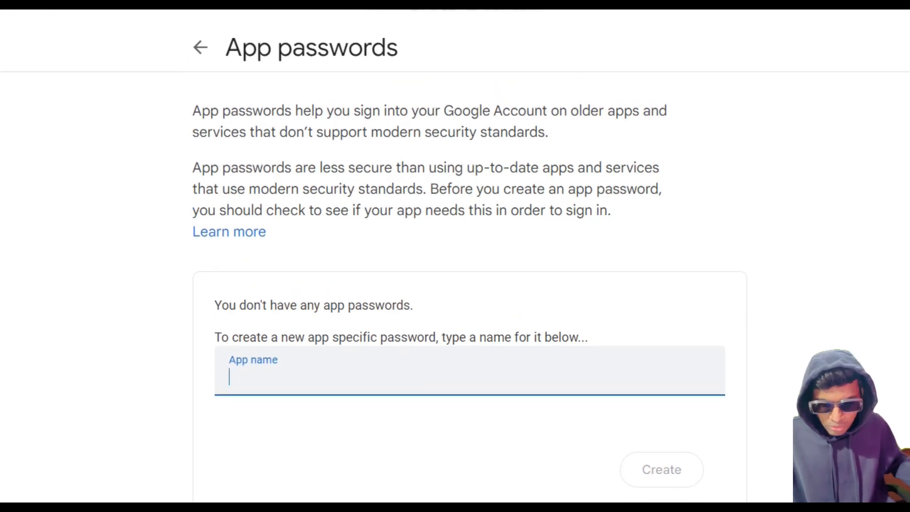
Step: Create an app password named Pega, copy the generated password and close its dialog
{"action": "type", "text": "Pega"}
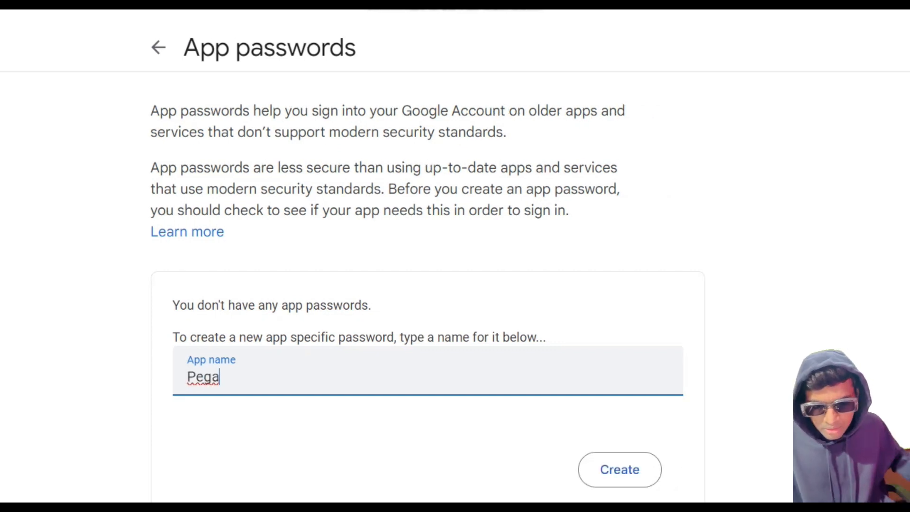
{"action": "scroll", "coordinate": [426, 256], "scroll_direction": "down", "scroll_amount": 3}
{"action": "left_click", "coordinate": [619, 360]}
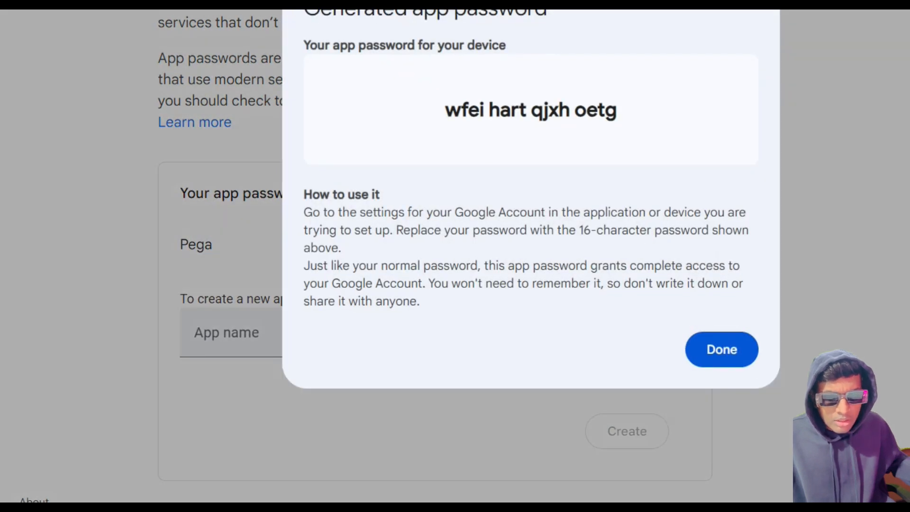
{"action": "left_click_drag", "start_coordinate": [445, 119], "coordinate": [616, 120]}
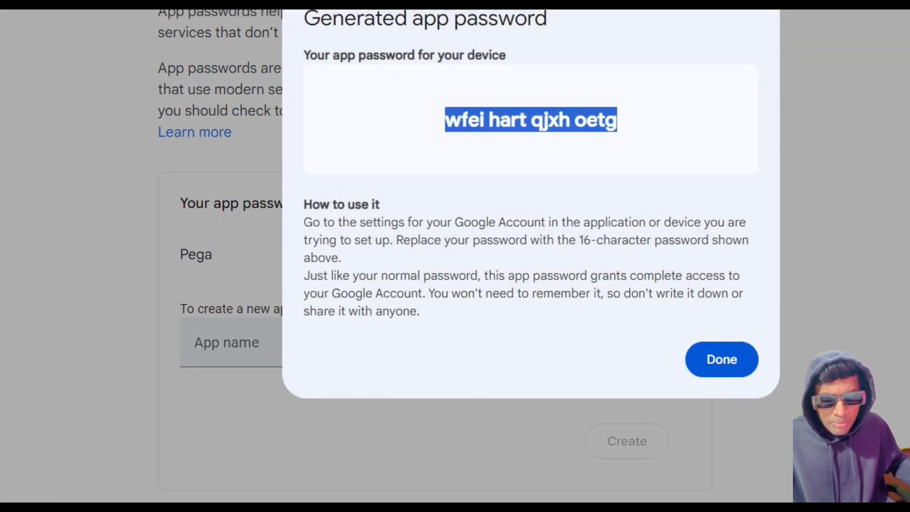
{"action": "left_click", "coordinate": [722, 359]}
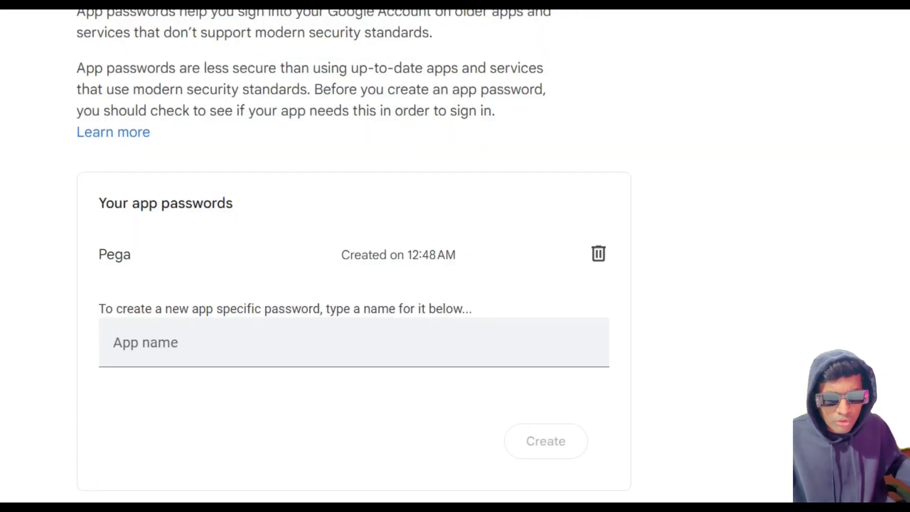
Step: Switch back to Pega Dev Studio, paste the app password into the sender's Password field and save the email account
{"action": "mouse_move", "coordinate": [678, 481]}
{"action": "left_click", "coordinate": [679, 386]}
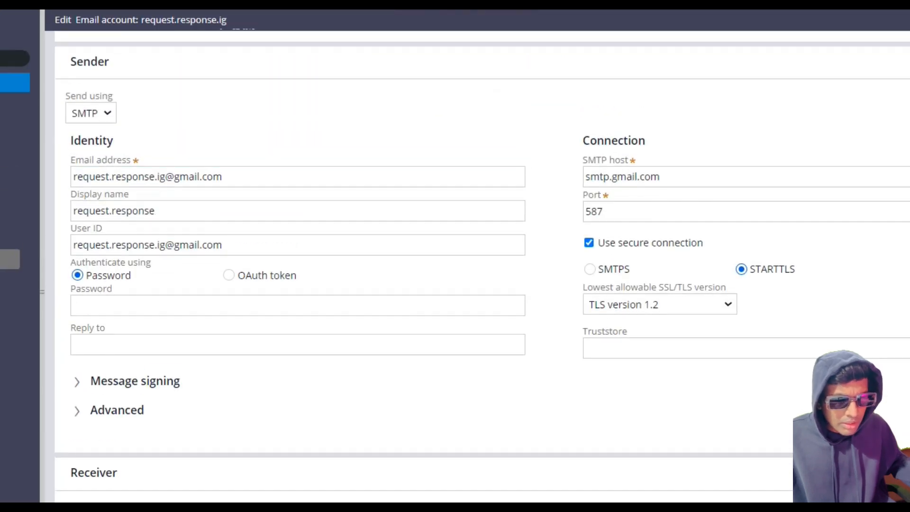
{"action": "left_click", "coordinate": [298, 224]}
{"action": "key", "text": "ctrl+v"}
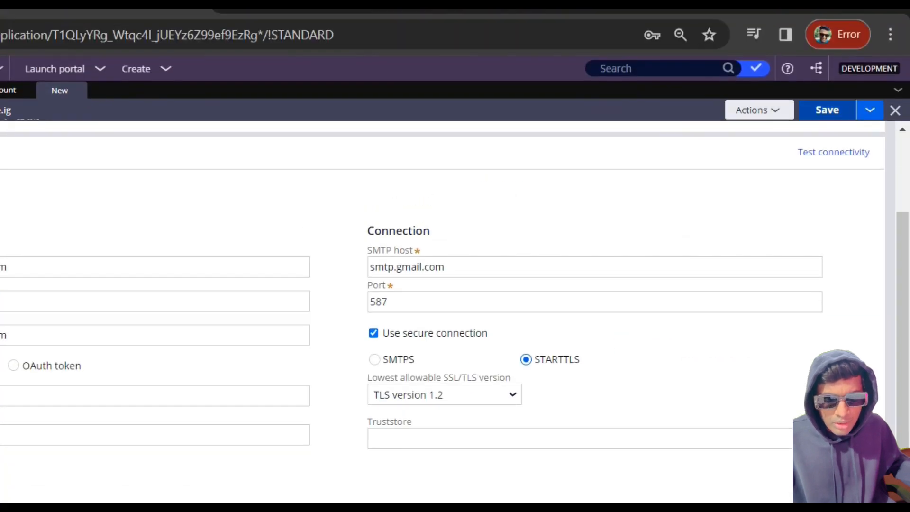
{"action": "left_click", "coordinate": [901, 41]}
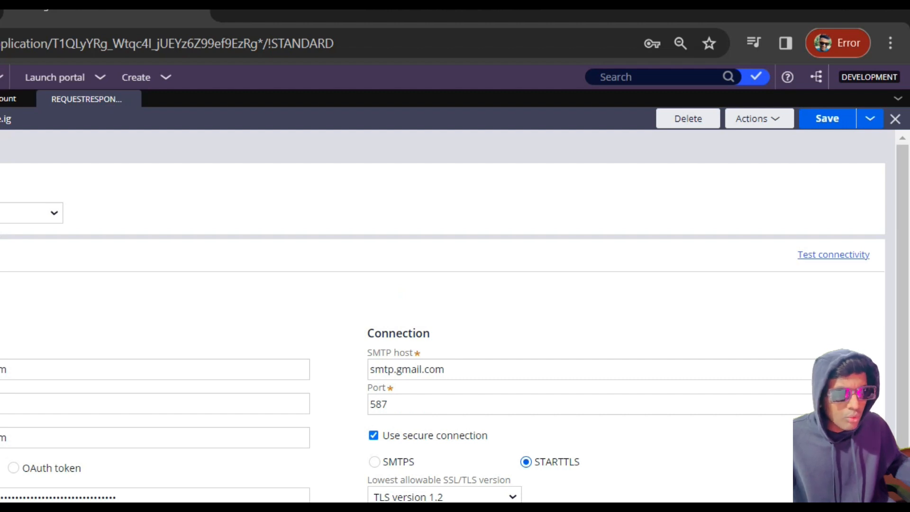
Step: Test the sender's connectivity, review the performed steps and validated fields, and dismiss the report
{"action": "left_click", "coordinate": [832, 254]}
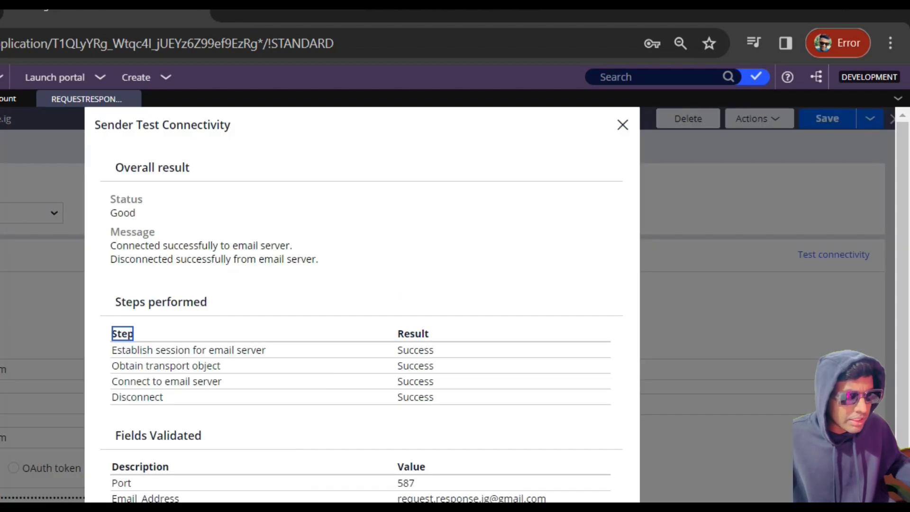
{"action": "left_click_drag", "start_coordinate": [397, 349], "coordinate": [434, 397]}
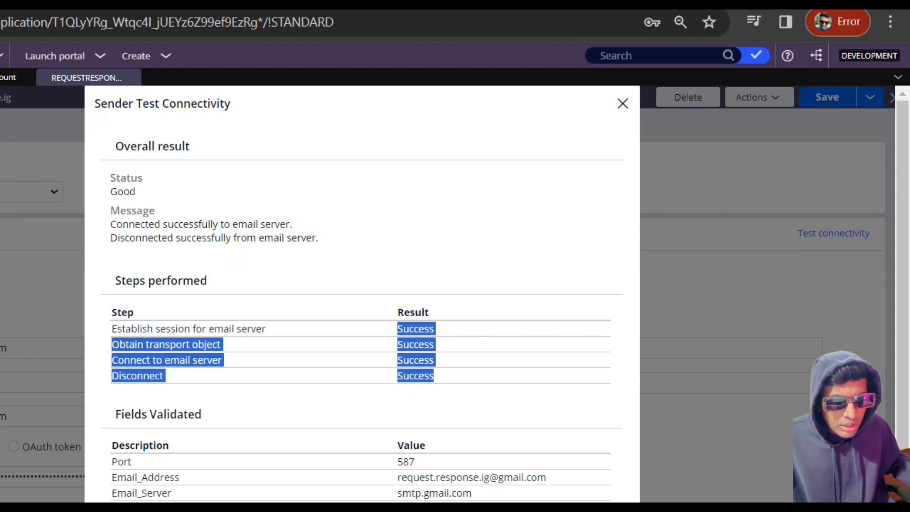
{"action": "left_click", "coordinate": [434, 375]}
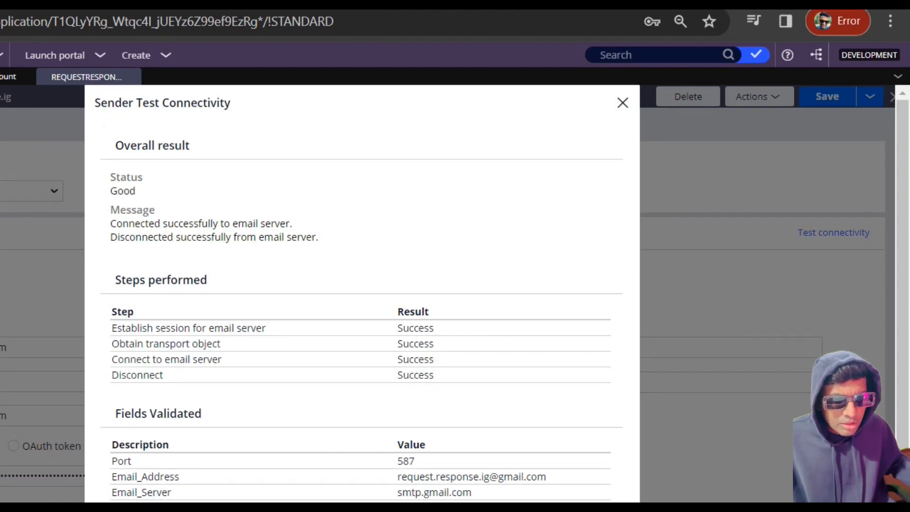
{"action": "scroll", "coordinate": [360, 284], "scroll_direction": "down", "scroll_amount": 1}
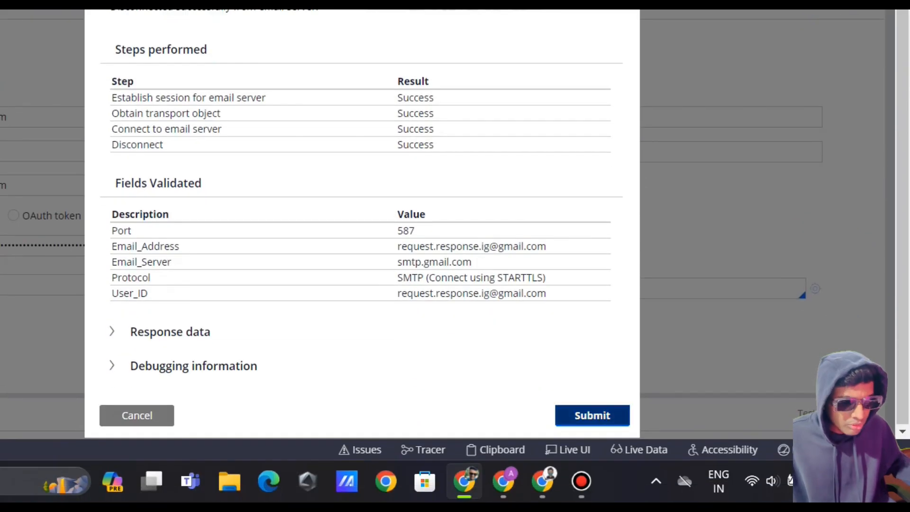
{"action": "left_click", "coordinate": [592, 414]}
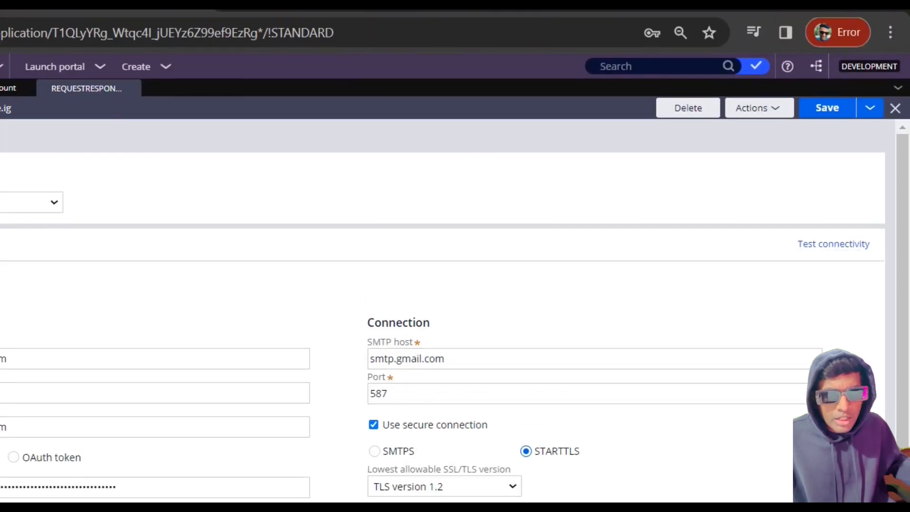
Step: Save and close the email account record and return to the Personal case type's workflow
{"action": "left_click", "coordinate": [827, 116]}
{"action": "left_click", "coordinate": [895, 117]}
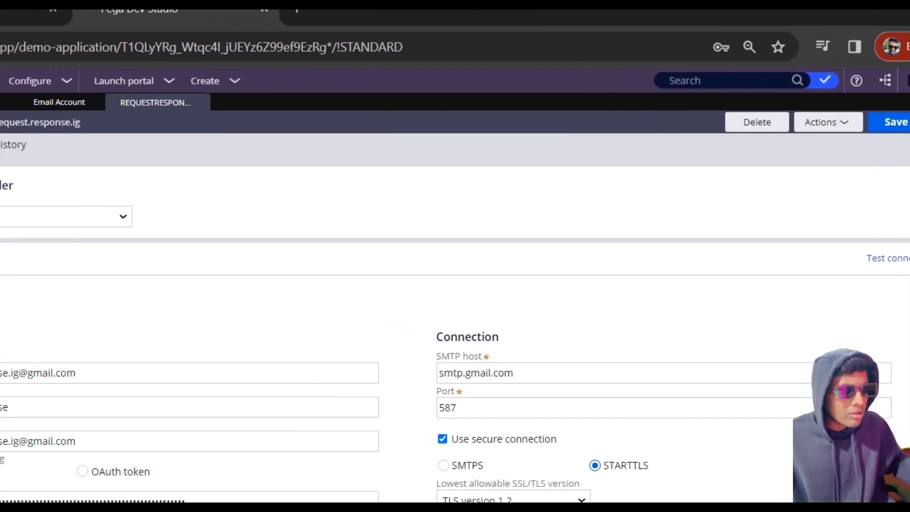
{"action": "left_click", "coordinate": [123, 102]}
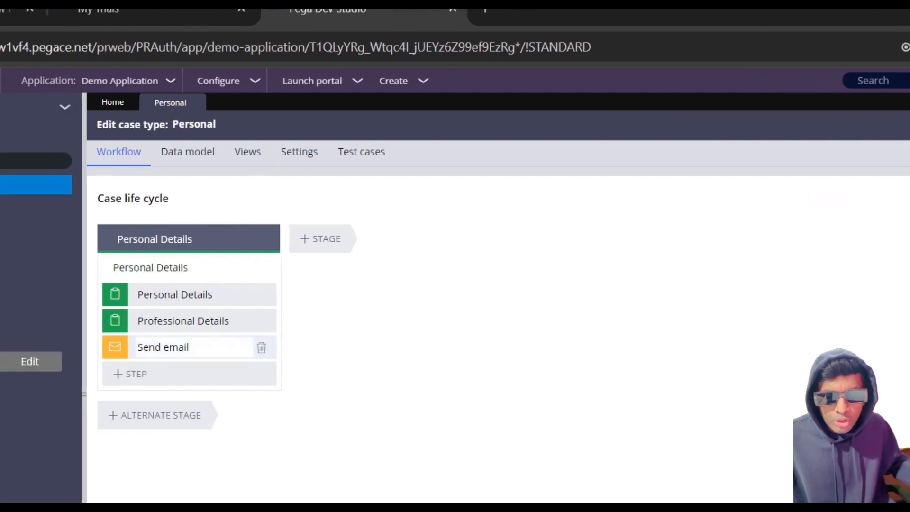
Step: Open the Personal Details process flow and the pzSendEmail activity behind its Send email shape
{"action": "left_click", "coordinate": [193, 347]}
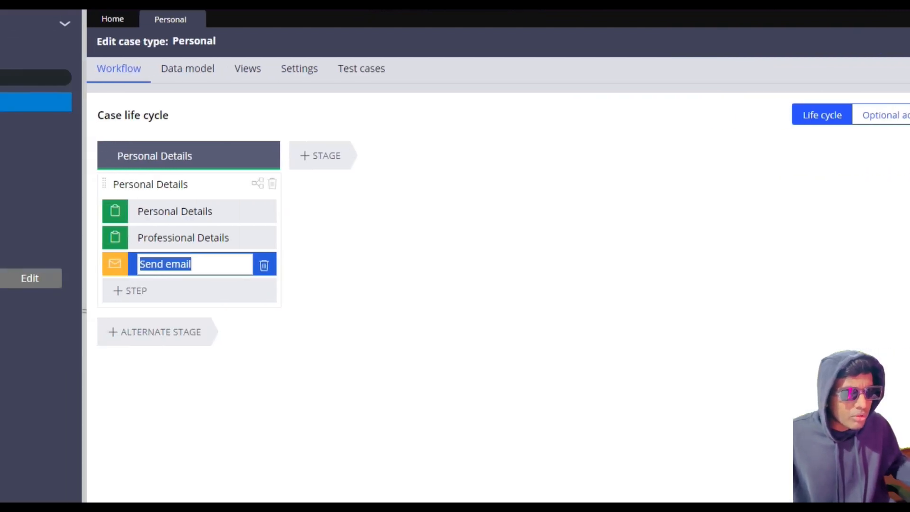
{"action": "left_click", "coordinate": [258, 183]}
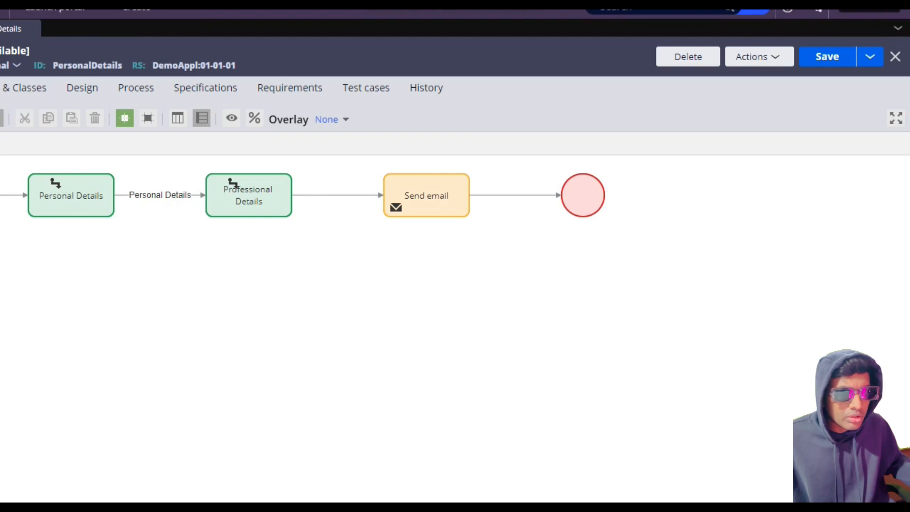
{"action": "right_click", "coordinate": [437, 195]}
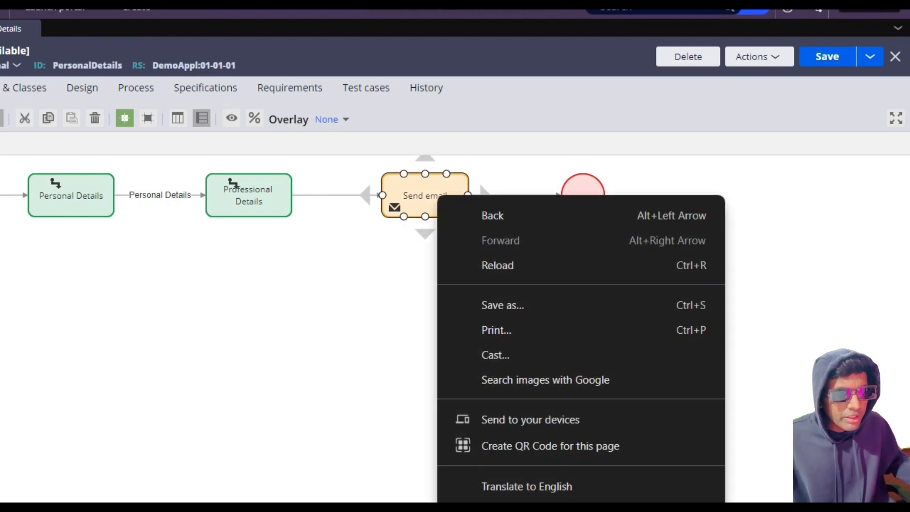
{"action": "key", "text": "Escape"}
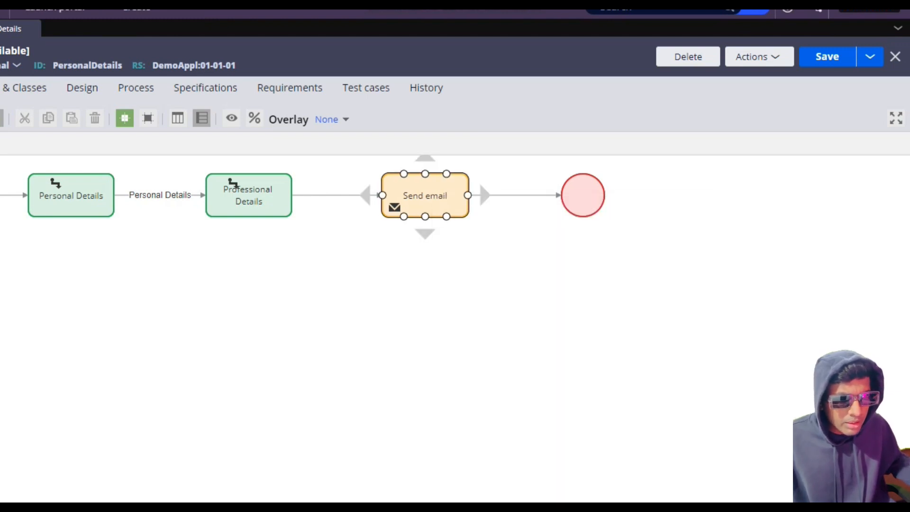
{"action": "right_click", "coordinate": [420, 202]}
{"action": "left_click", "coordinate": [485, 236]}
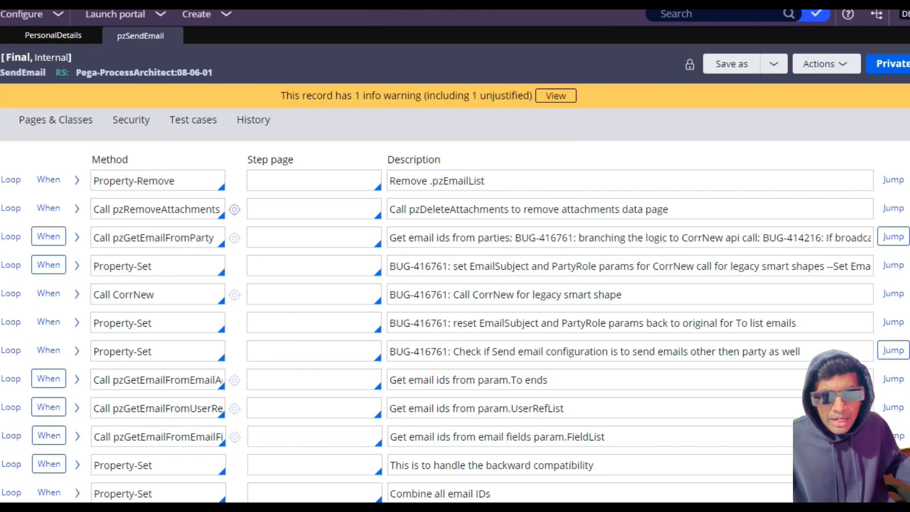
Step: Open the SendSimpleEmail activity called in step 16, and from its step 7 open the GetEmailSenderInfo activity
{"action": "scroll", "coordinate": [455, 303], "scroll_direction": "down", "scroll_amount": 1}
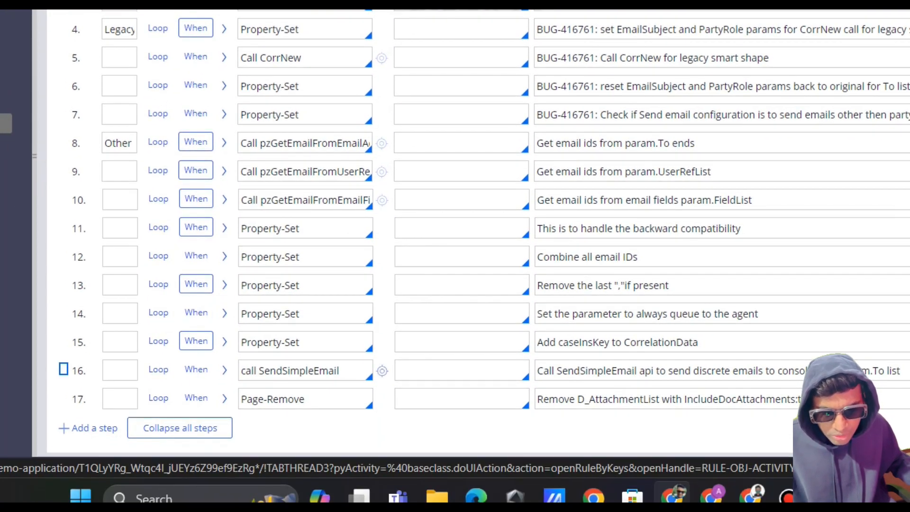
{"action": "left_click", "coordinate": [382, 371]}
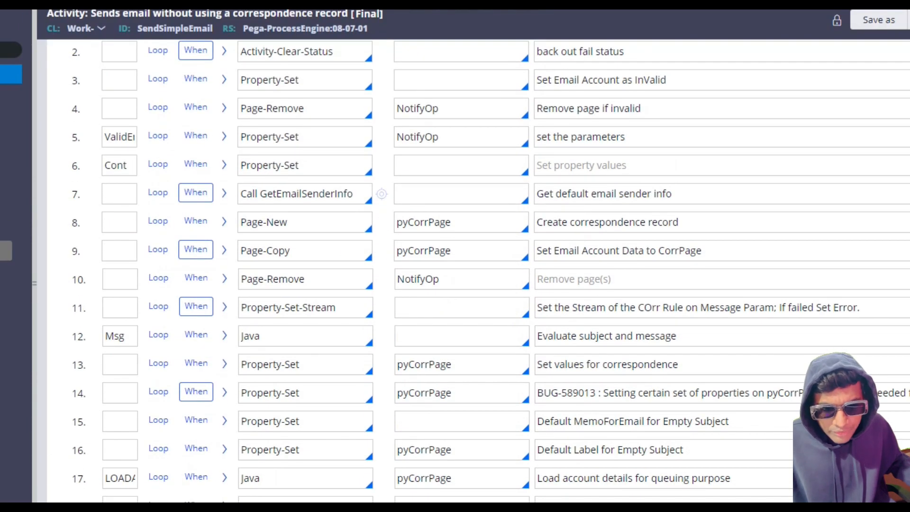
{"action": "left_click_drag", "start_coordinate": [260, 193], "coordinate": [353, 193]}
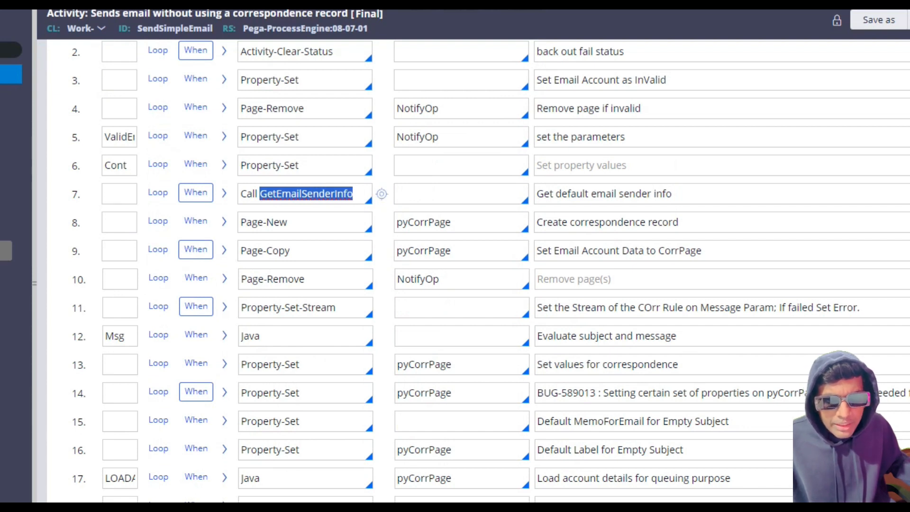
{"action": "left_click", "coordinate": [381, 194]}
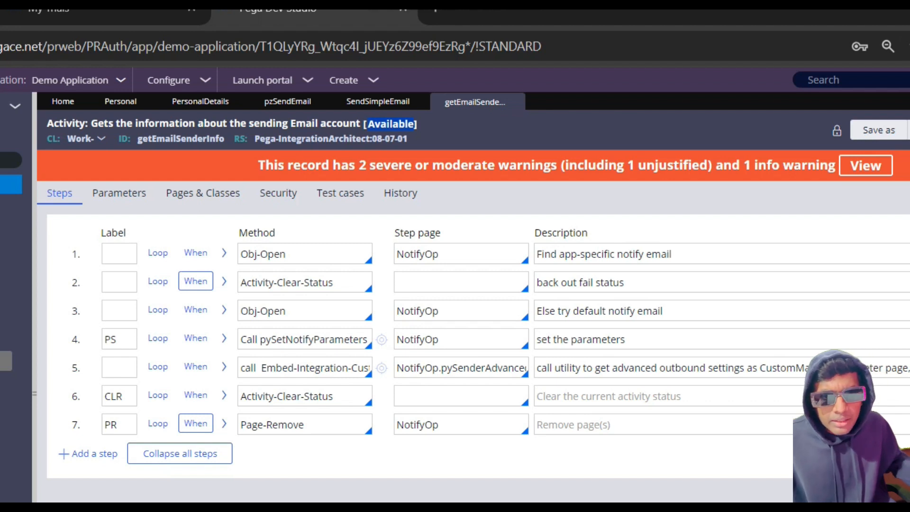
Step: Save the getEmailSenderInfo activity as a copy applied to OG099C-DemoAppl-Work-Personal in the DemoAppl ruleset, and open it
{"action": "left_click", "coordinate": [723, 130]}
{"action": "left_click", "coordinate": [737, 148]}
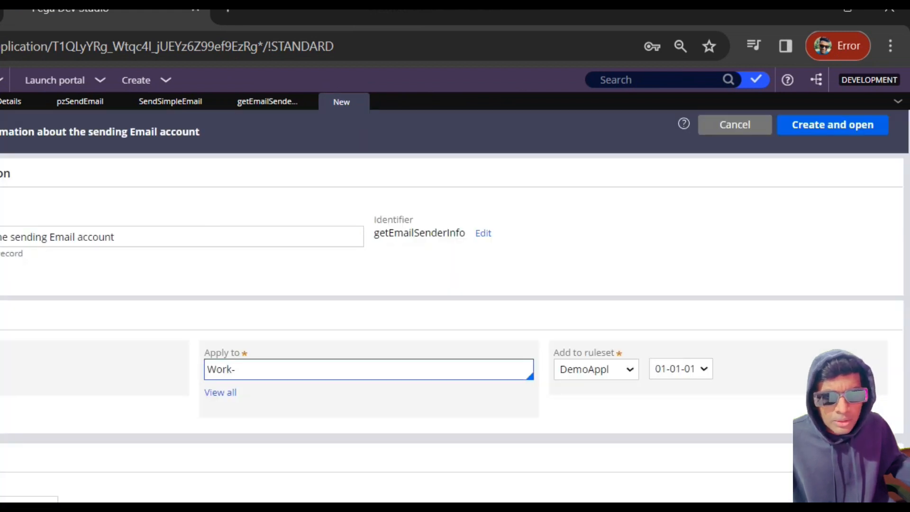
{"action": "left_click", "coordinate": [427, 369]}
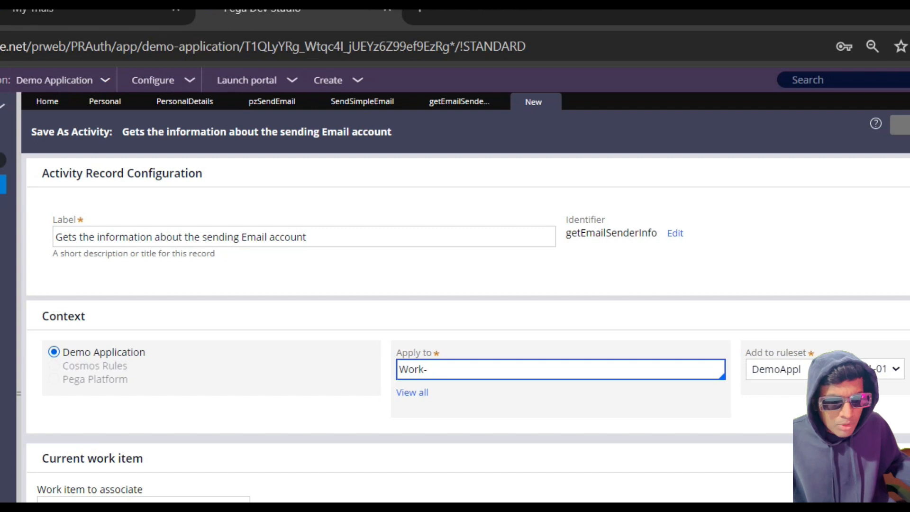
{"action": "key", "text": "BackSpace"}
{"action": "key", "text": "BackSpace"}
{"action": "key", "text": "BackSpace"}
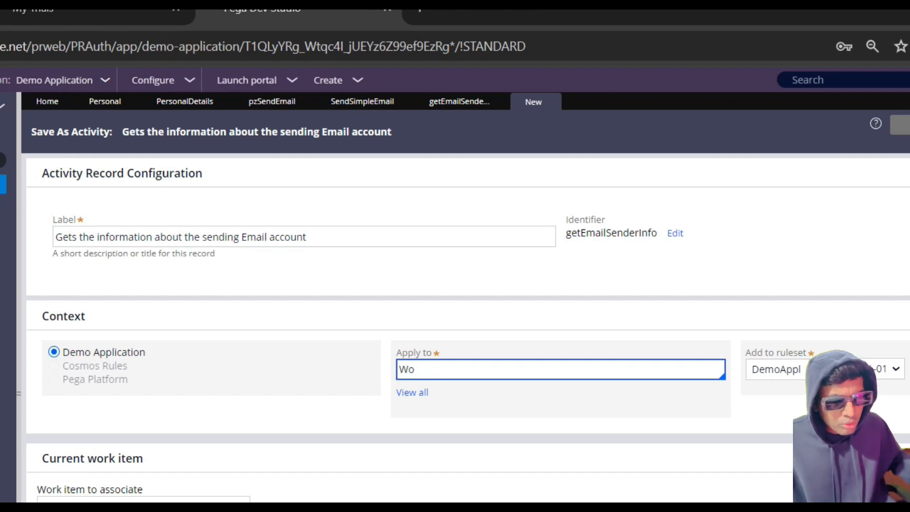
{"action": "key", "text": "BackSpace"}
{"action": "key", "text": "BackSpace"}
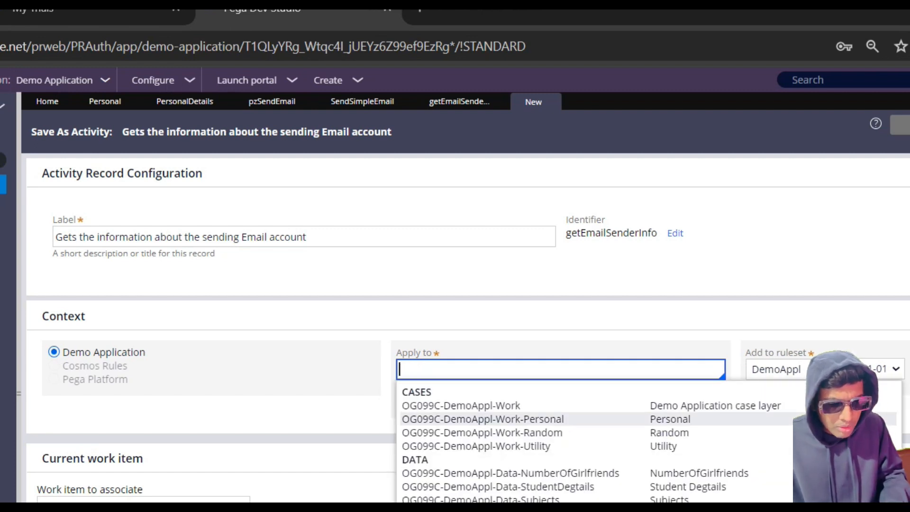
{"action": "left_click", "coordinate": [482, 418]}
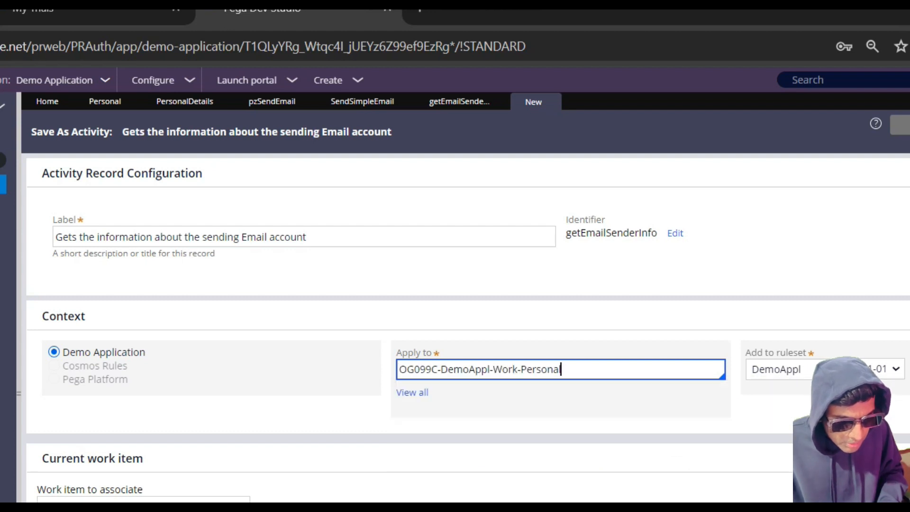
{"action": "left_click", "coordinate": [832, 124]}
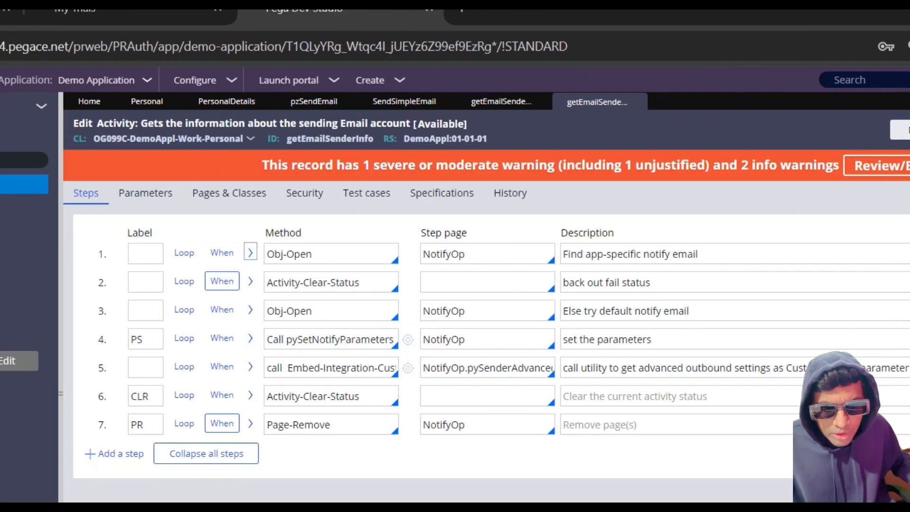
Step: Expand step 1 of the copied activity and open the requestresponseig record from the Data-EmailAccount instances
{"action": "left_click", "coordinate": [250, 253]}
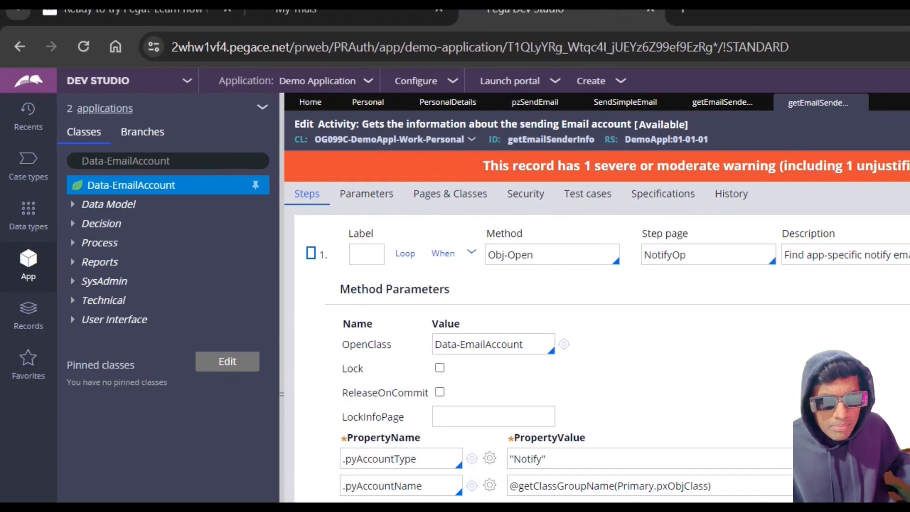
{"action": "left_click", "coordinate": [17, 184]}
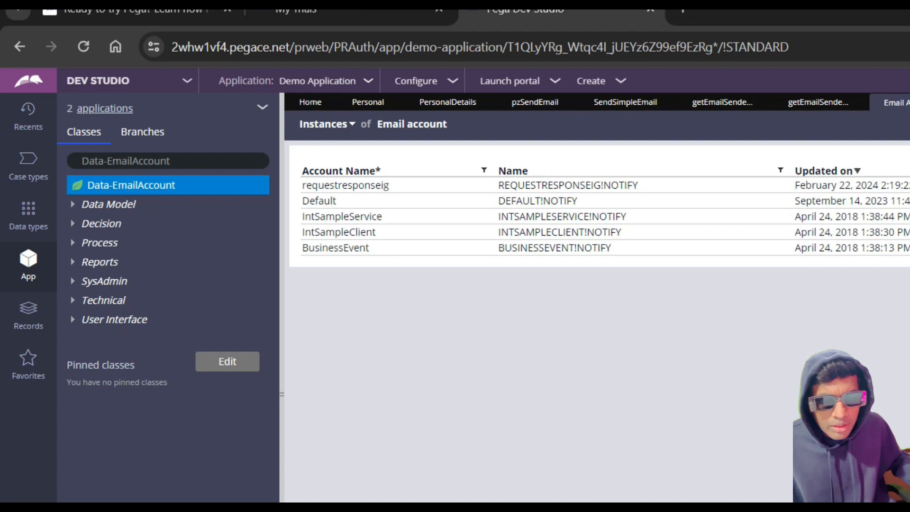
{"action": "mouse_move", "coordinate": [300, 167]}
{"action": "left_mouse_down"}
{"action": "mouse_move", "coordinate": [302, 185]}
{"action": "mouse_move", "coordinate": [366, 185]}
{"action": "mouse_move", "coordinate": [345, 171]}
{"action": "mouse_move", "coordinate": [325, 185]}
{"action": "mouse_move", "coordinate": [302, 173]}
{"action": "mouse_move", "coordinate": [302, 183]}
{"action": "left_mouse_up"}
{"action": "key", "text": "ctrl+c"}
{"action": "left_click", "coordinate": [345, 172]}
{"action": "left_click", "coordinate": [303, 185]}
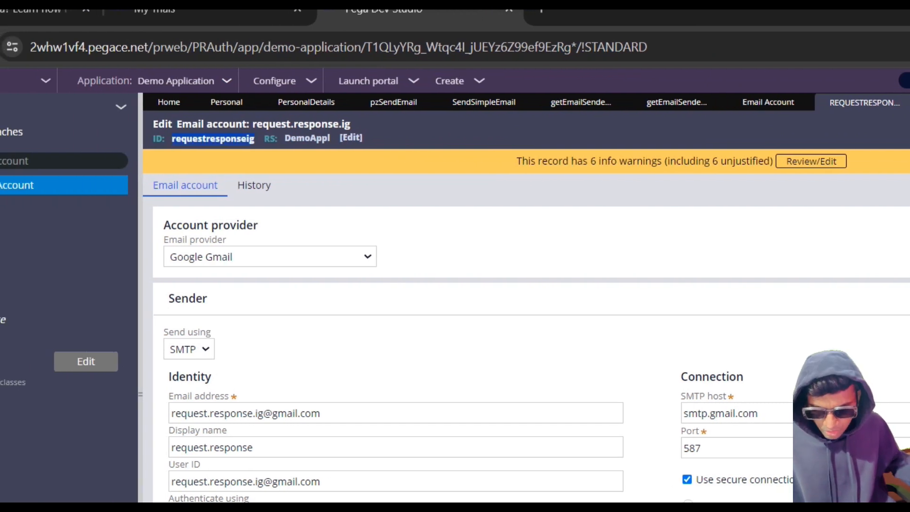
Step: In step 1 of the copied getEmailSenderInfo activity, set the .pyAccountName value to requestresponseig
{"action": "left_click", "coordinate": [767, 102]}
{"action": "left_click", "coordinate": [676, 102]}
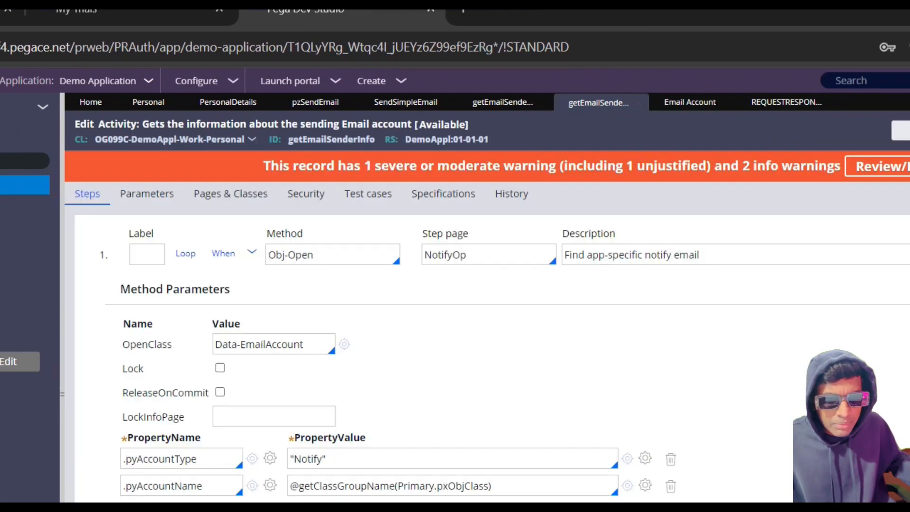
{"action": "triple_click", "coordinate": [415, 485]}
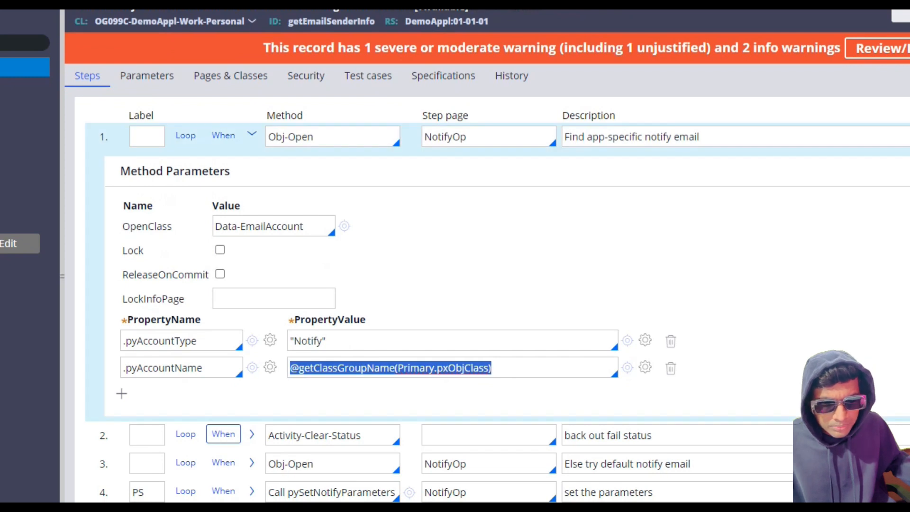
{"action": "key", "text": "ctrl+v"}
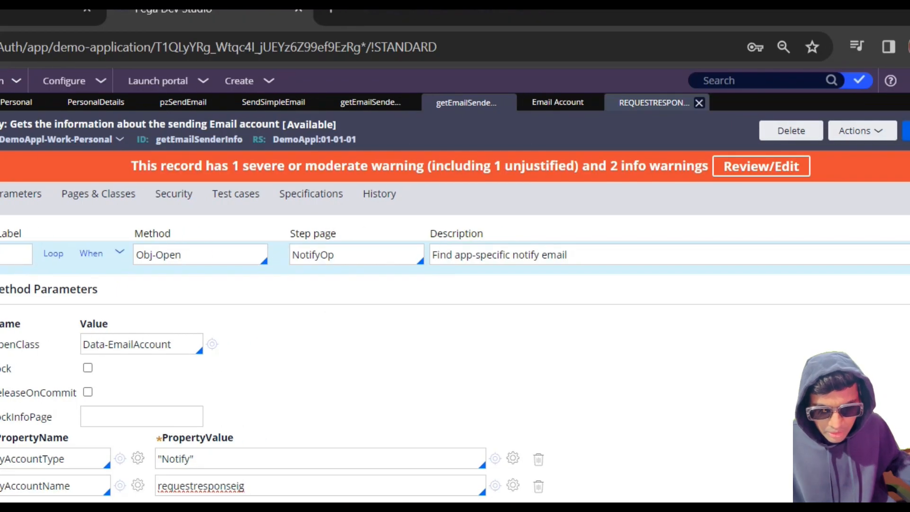
Step: Check the account name against the email account record and instance list, and save the overridden activity
{"action": "left_click", "coordinate": [654, 102]}
{"action": "left_click", "coordinate": [558, 102]}
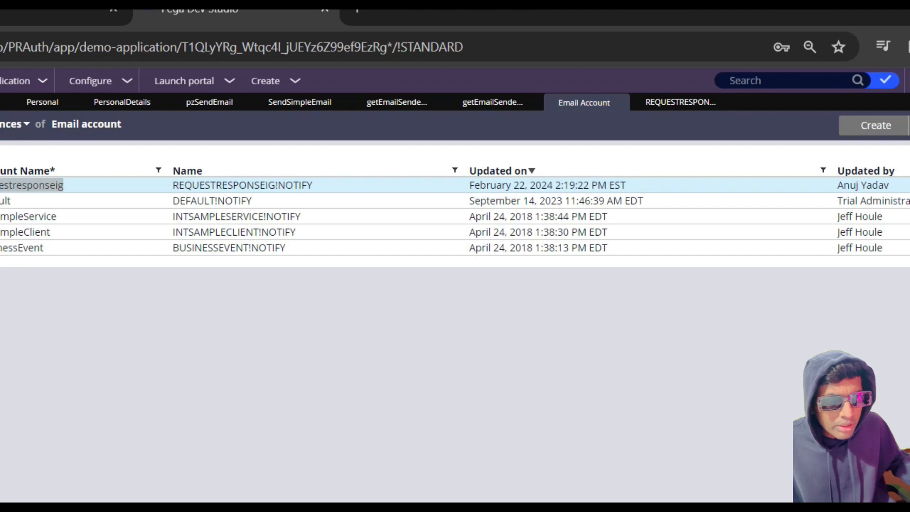
{"action": "left_click", "coordinate": [680, 102]}
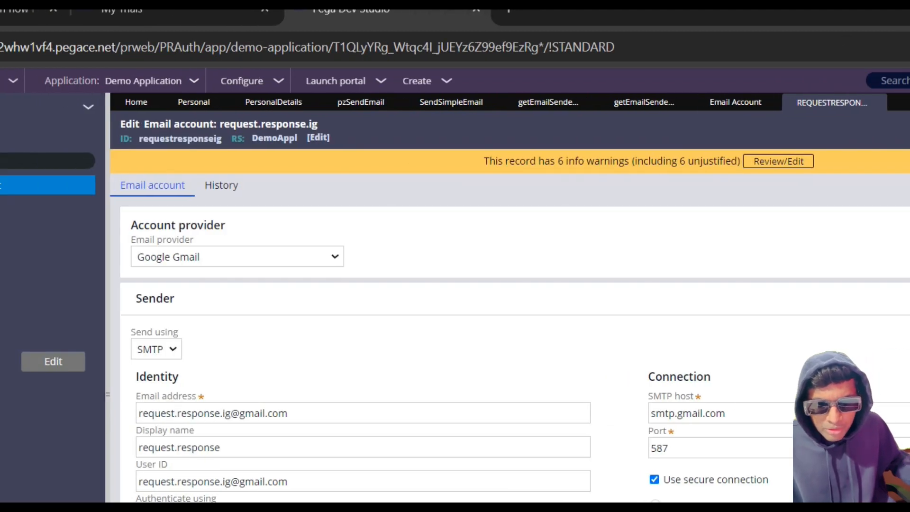
{"action": "scroll", "coordinate": [509, 332], "scroll_direction": "down", "scroll_amount": 2}
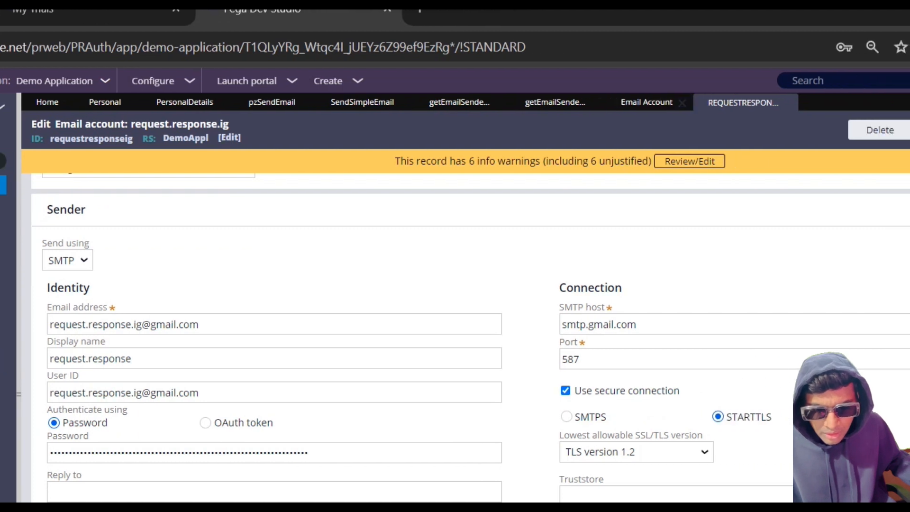
{"action": "left_click", "coordinate": [663, 102]}
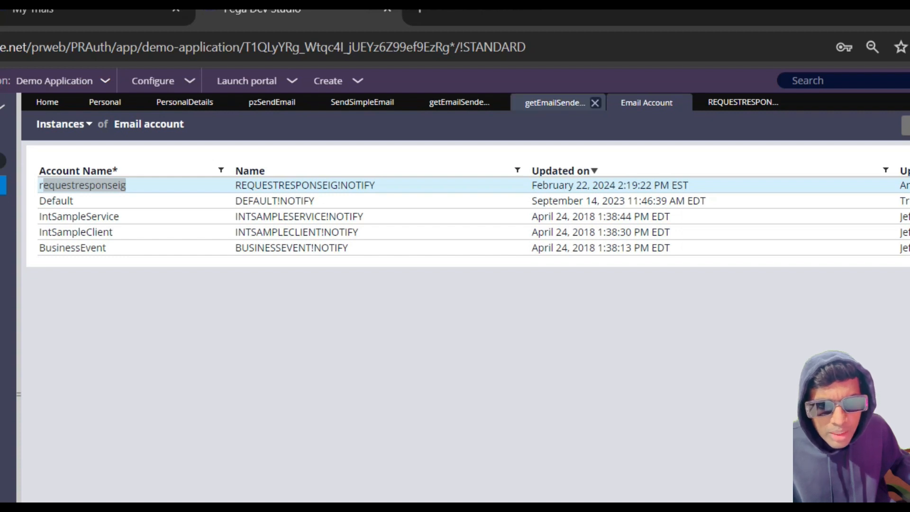
{"action": "left_click", "coordinate": [555, 102]}
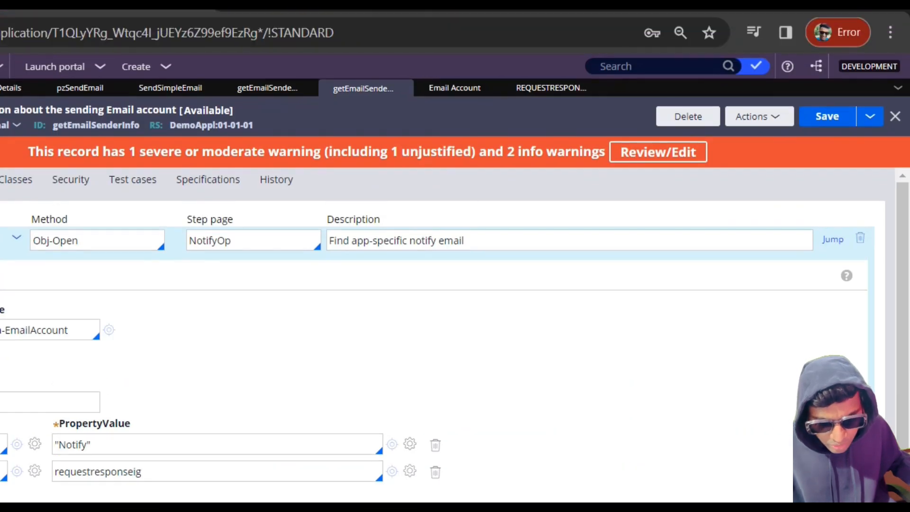
{"action": "key", "text": "ctrl+s"}
{"action": "key", "text": "ctrl+s"}
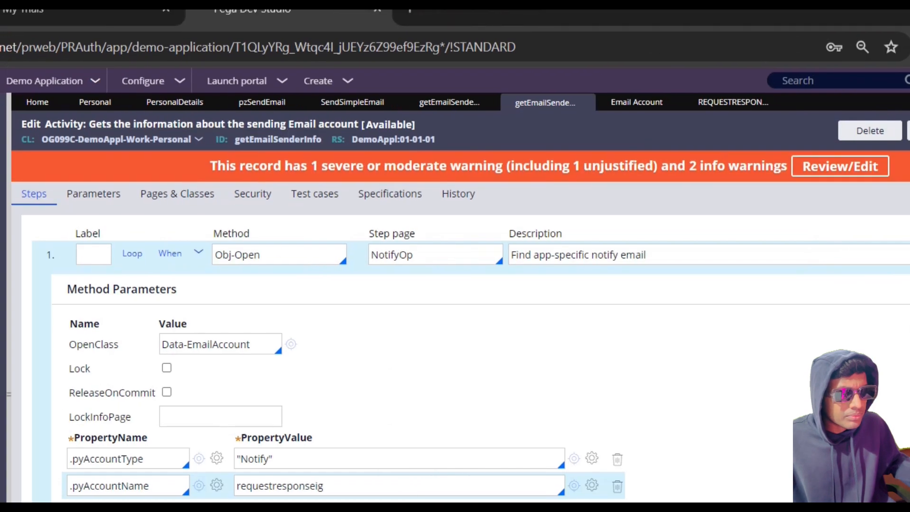
Step: Run a case from the Personal case type's life cycle and close it
{"action": "left_click", "coordinate": [232, 102]}
{"action": "left_click", "coordinate": [312, 102]}
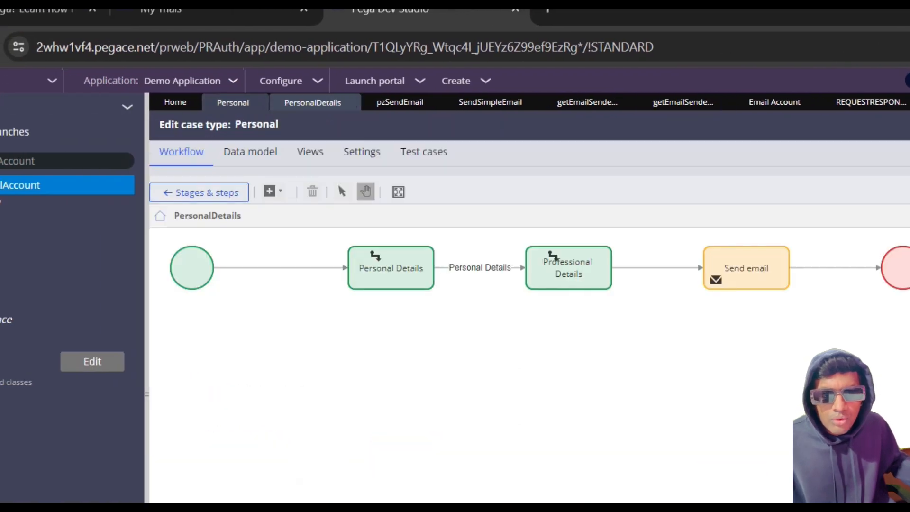
{"action": "left_click", "coordinate": [233, 102]}
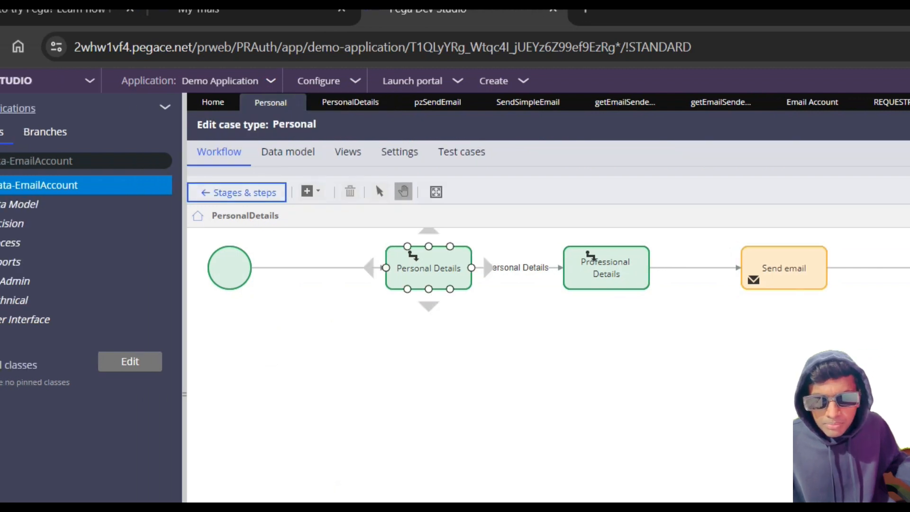
{"action": "left_click", "coordinate": [238, 192]}
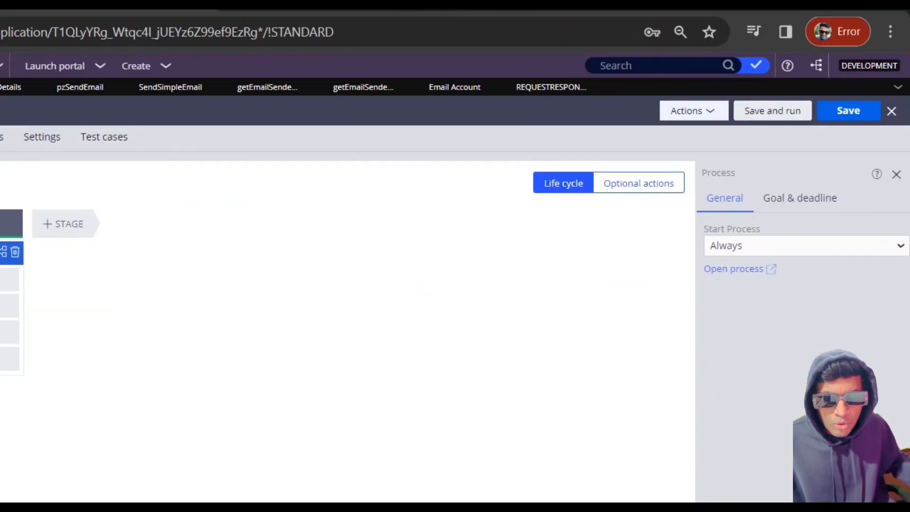
{"action": "left_click", "coordinate": [899, 75]}
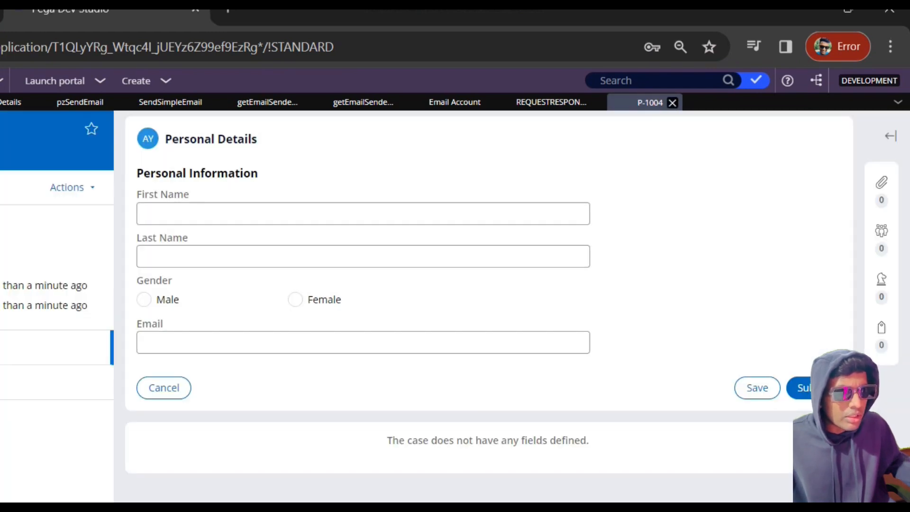
{"action": "left_click", "coordinate": [672, 103]}
Step: Launch the Cosmos application portal and create a new Personal case
{"action": "left_click", "coordinate": [292, 81]}
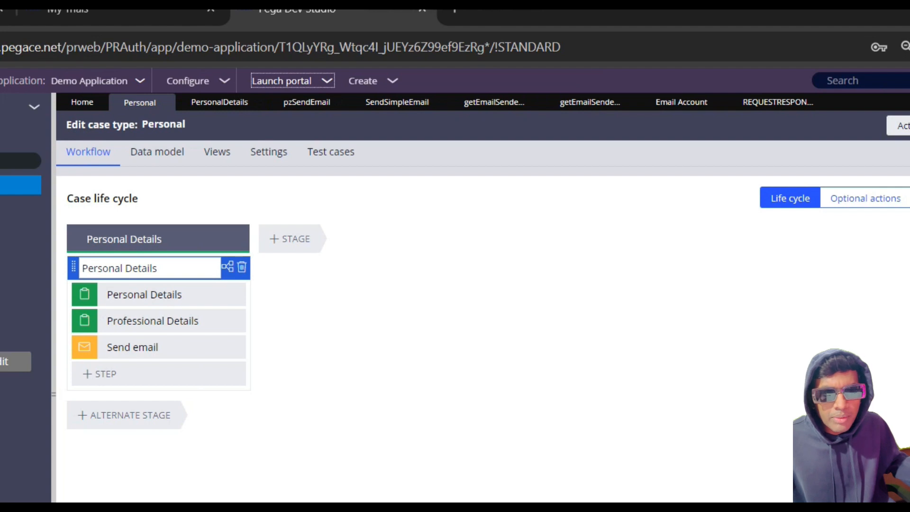
{"action": "left_click", "coordinate": [357, 94]}
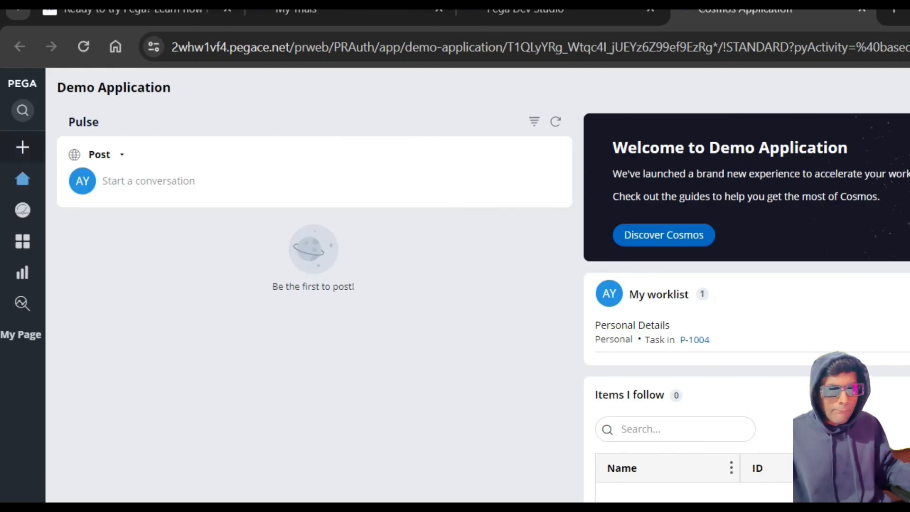
{"action": "left_click", "coordinate": [22, 147]}
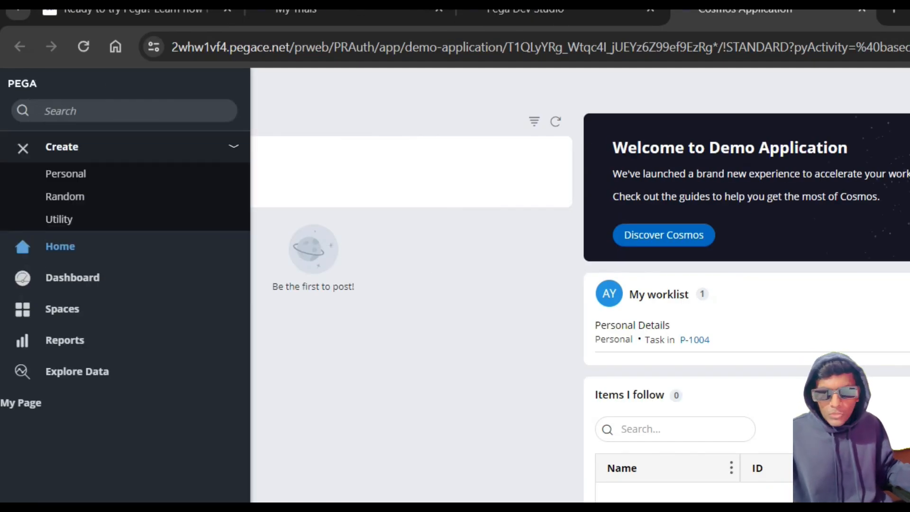
{"action": "left_click", "coordinate": [66, 173]}
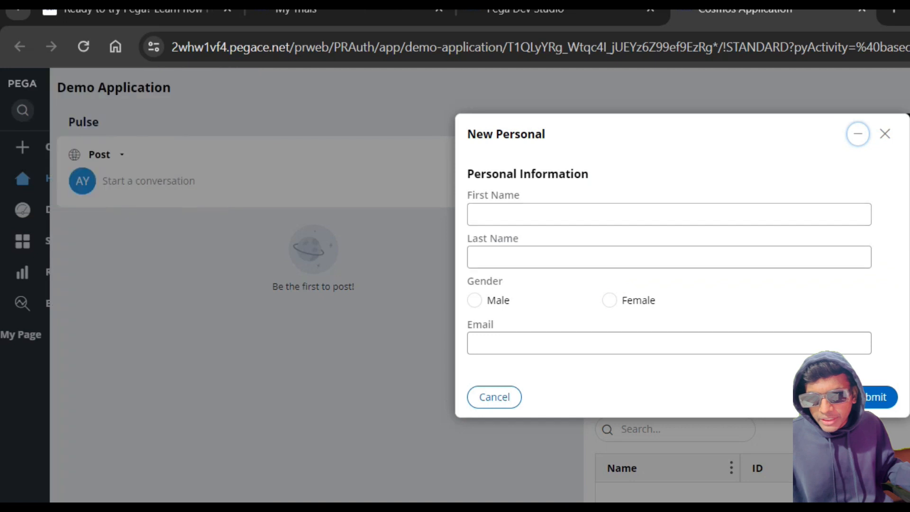
Step: Fill in the Personal Information with the first name, last name, gender Male and email address, and submit it
{"action": "key", "text": "Tab"}
{"action": "key", "text": "Tab"}
{"action": "key", "text": "Tab"}
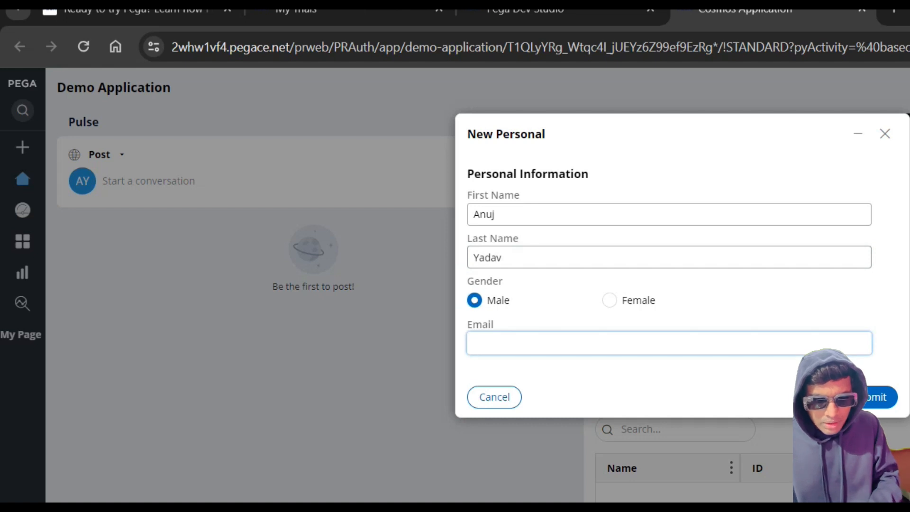
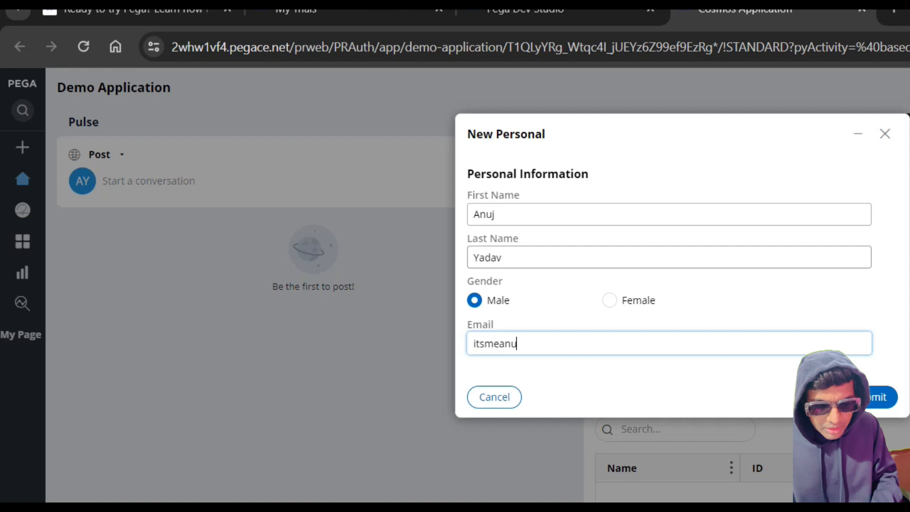
{"action": "key", "text": "Return"}
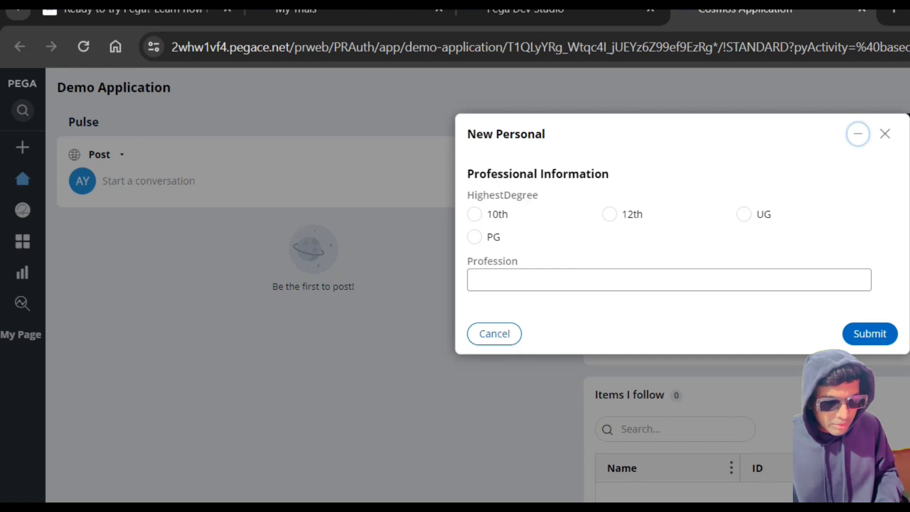
Step: Set the highest degree to UG and the profession to Developer, and submit the Professional Information
{"action": "left_click", "coordinate": [744, 214]}
{"action": "left_click", "coordinate": [682, 280]}
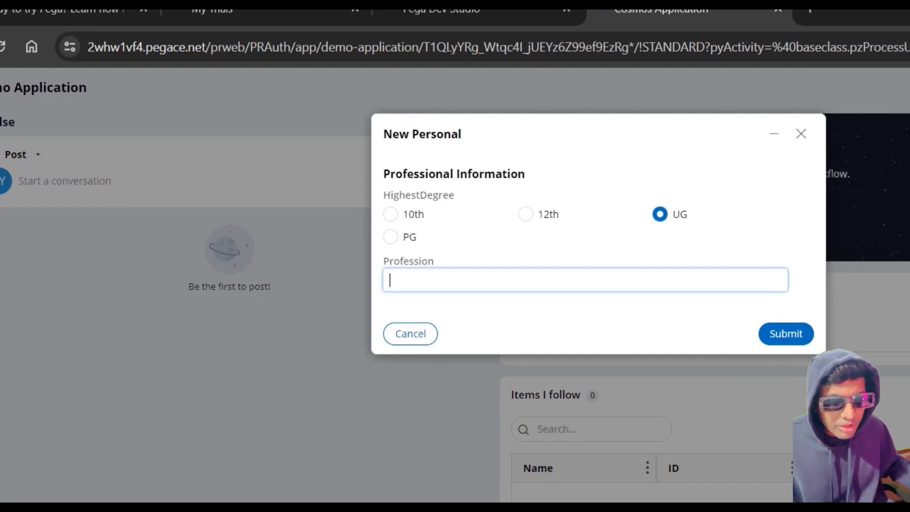
{"action": "type", "text": "Developer"}
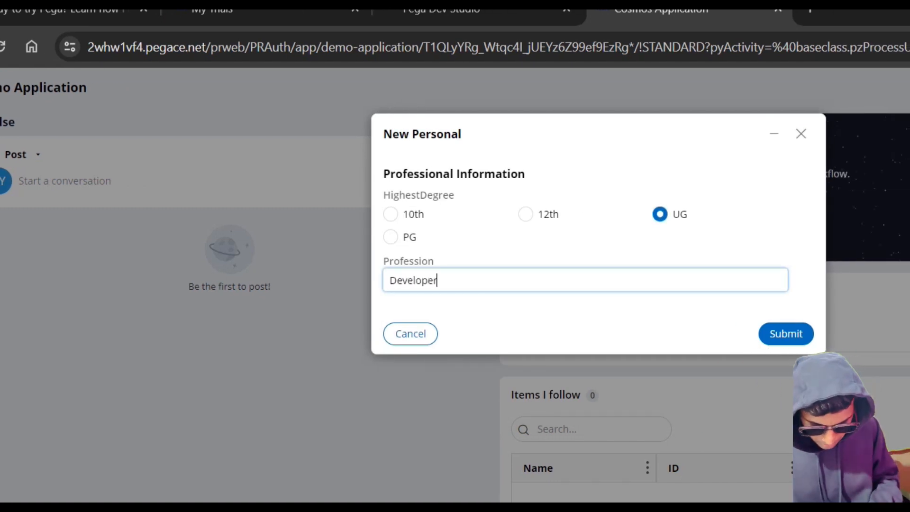
{"action": "left_click", "coordinate": [786, 334]}
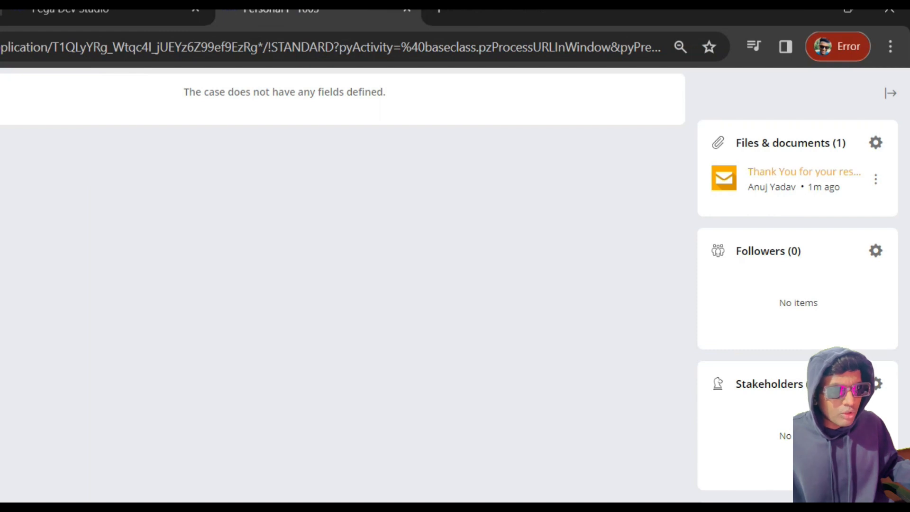
Step: Switch to the recipient's Gmail inbox and open the newest "Thank You for your response" email
{"action": "mouse_move", "coordinate": [543, 482]}
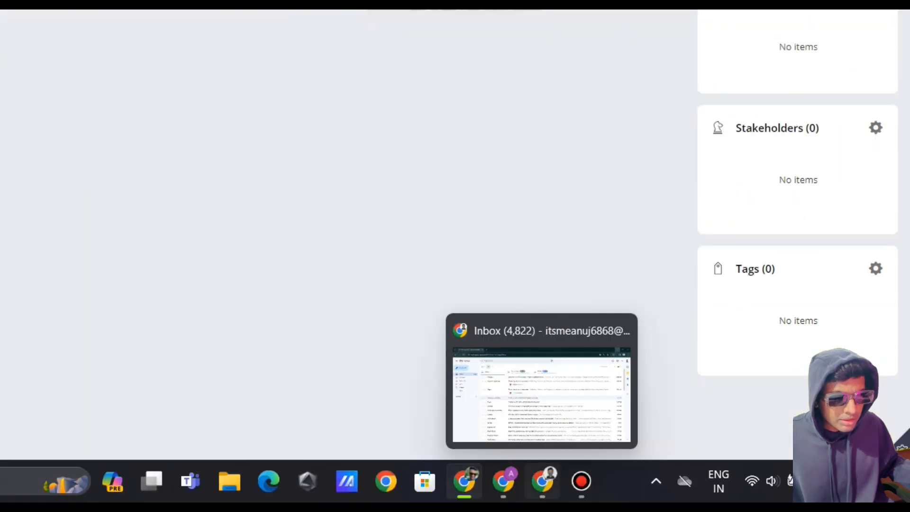
{"action": "left_click", "coordinate": [542, 396]}
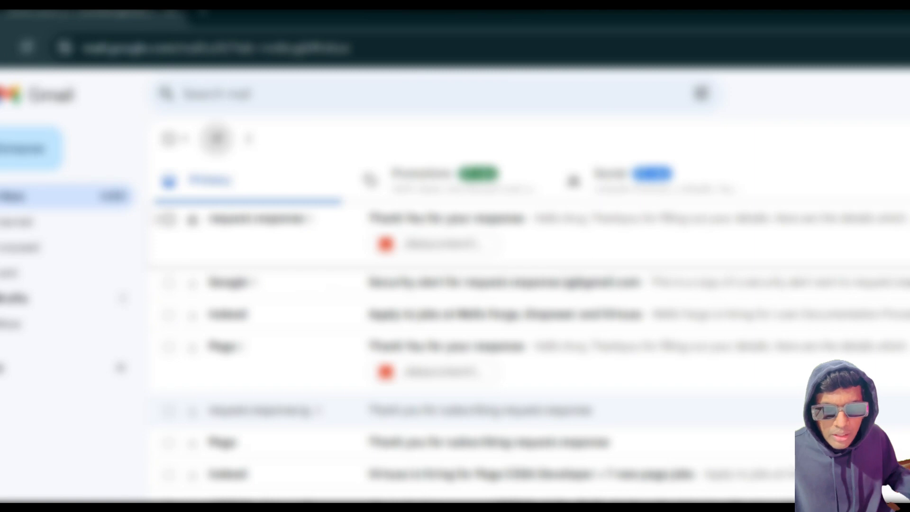
{"action": "left_click", "coordinate": [251, 219]}
{"action": "left_click", "coordinate": [169, 139]}
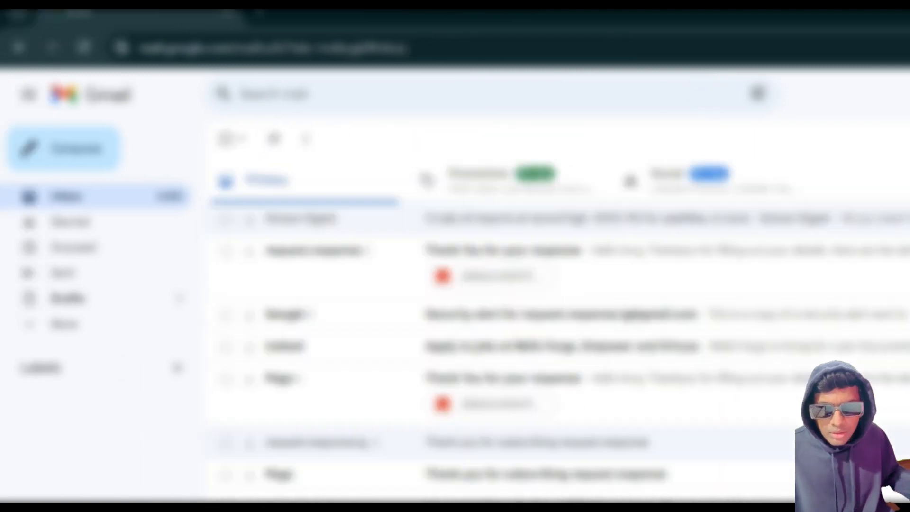
{"action": "left_click", "coordinate": [258, 250]}
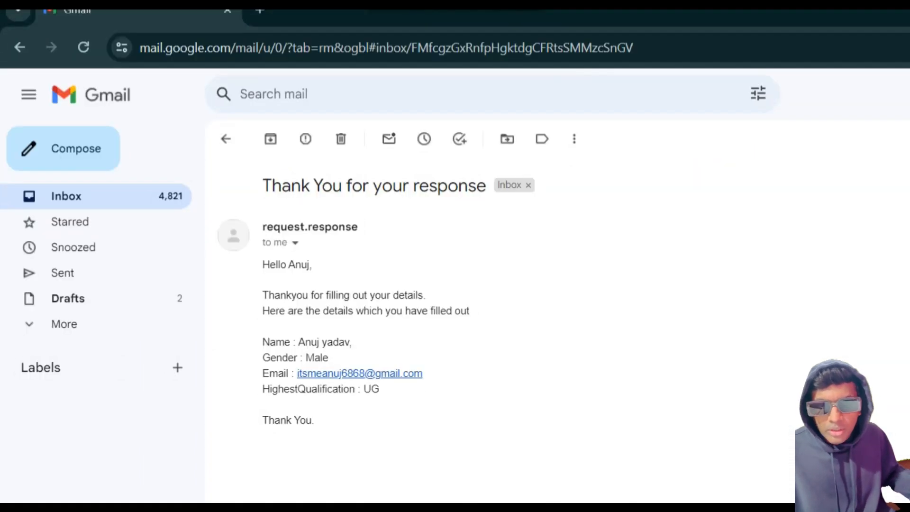
Step: Review the received email's submitted details and its sender name
{"action": "scroll", "coordinate": [478, 332], "scroll_direction": "down", "scroll_amount": 2}
{"action": "scroll", "coordinate": [479, 332], "scroll_direction": "up", "scroll_amount": 2}
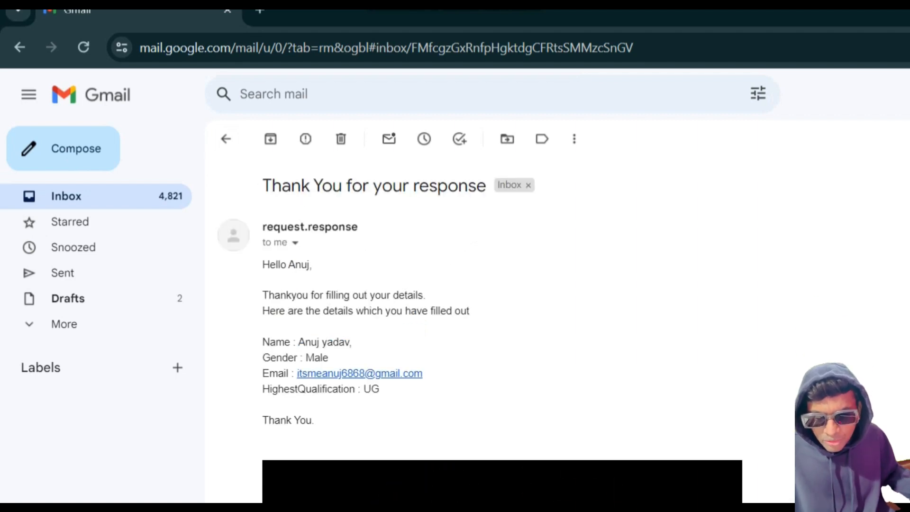
{"action": "left_click_drag", "start_coordinate": [298, 341], "coordinate": [379, 389]}
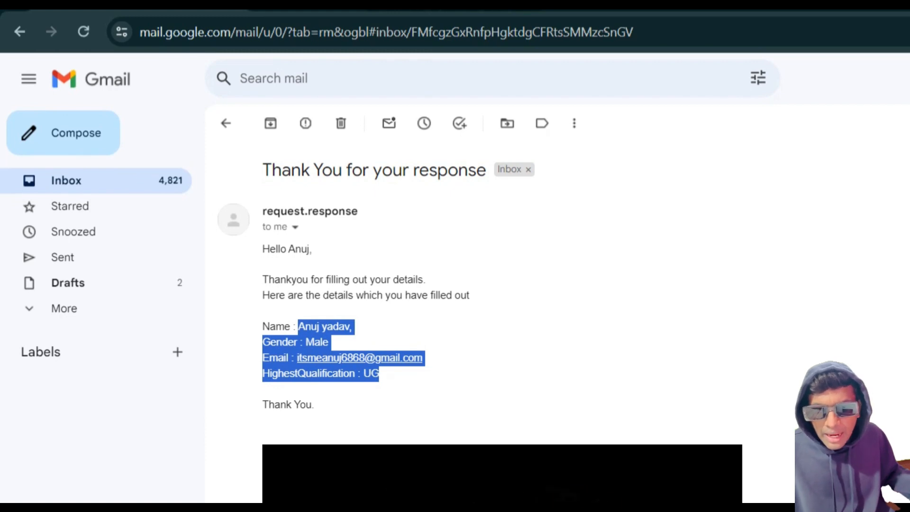
{"action": "left_click_drag", "start_coordinate": [262, 211], "coordinate": [357, 211]}
{"action": "left_click", "coordinate": [365, 212]}
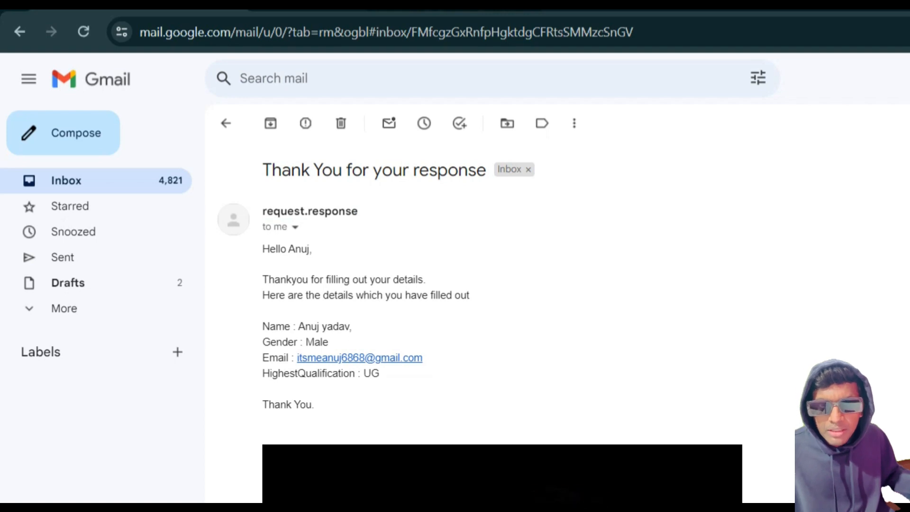